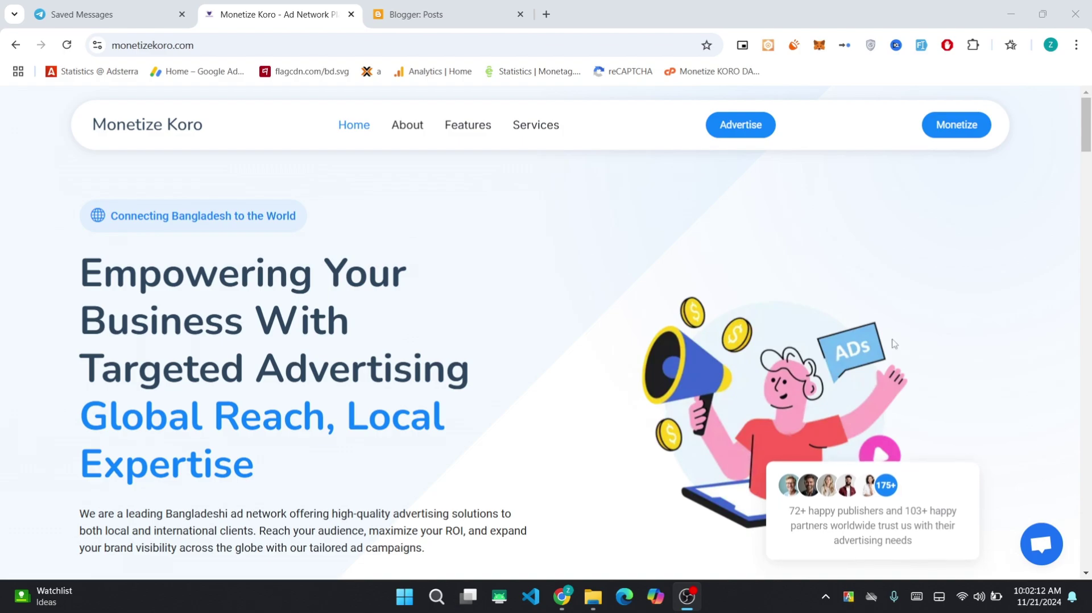
# - Start a new blog in Blogger, title it with the owner's full name as one word, copy the title and continue
pyautogui.click(417, 7)
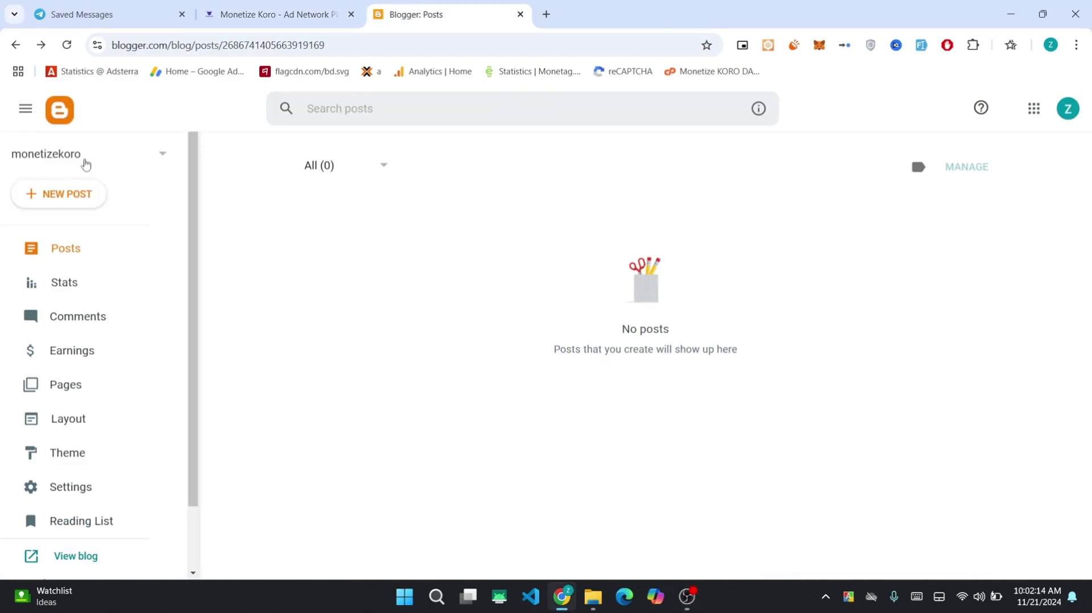
pyautogui.click(82, 161)
pyautogui.click(74, 231)
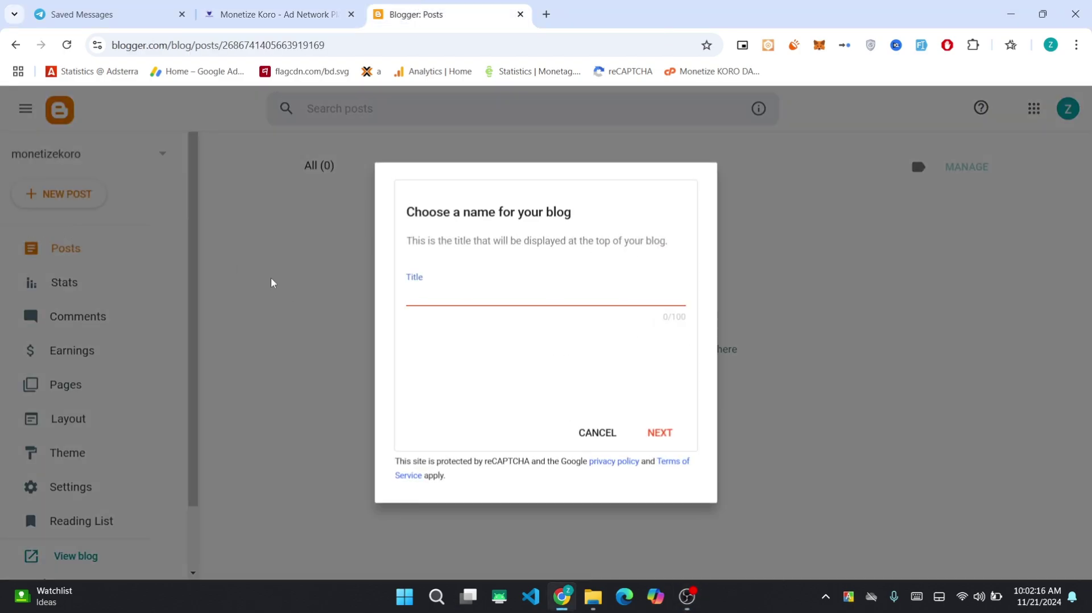
pyautogui.write('mone')
pyautogui.press('BackSpace')
pyautogui.hotkey('ctrl', 'BackSpace')
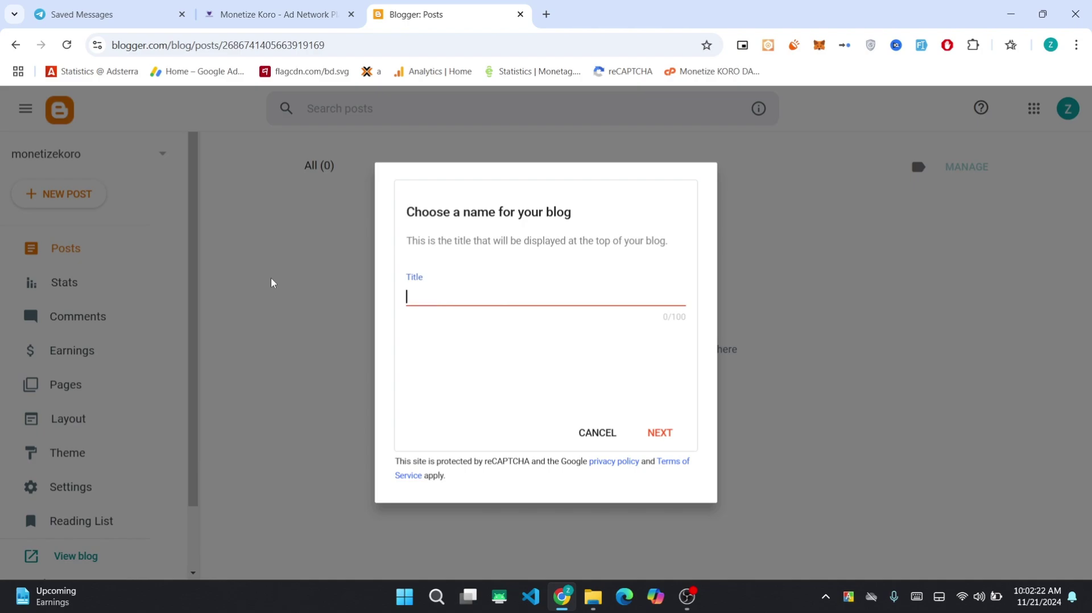
pyautogui.write('zihadurraham')
pyautogui.press('BackSpace')
pyautogui.press('BackSpace')
pyautogui.write('ma')
pyautogui.doubleClick(648, 301)
pyautogui.hotkey('ctrl', 'c')
pyautogui.click(659, 433)
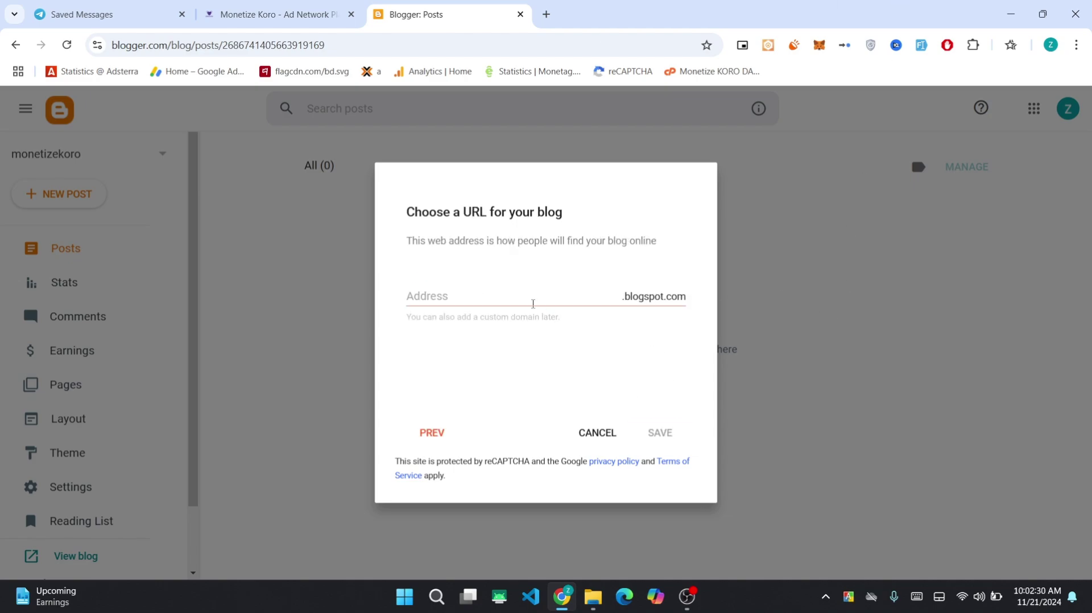
pyautogui.click(533, 303)
pyautogui.hotkey('ctrl', 'v')
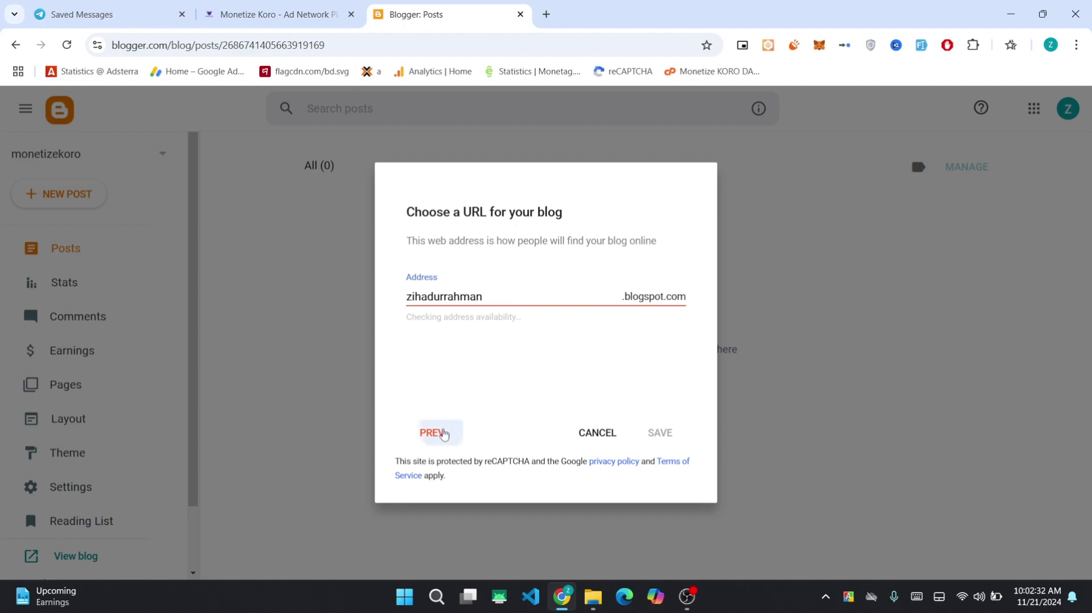
pyautogui.click(444, 434)
pyautogui.click(650, 433)
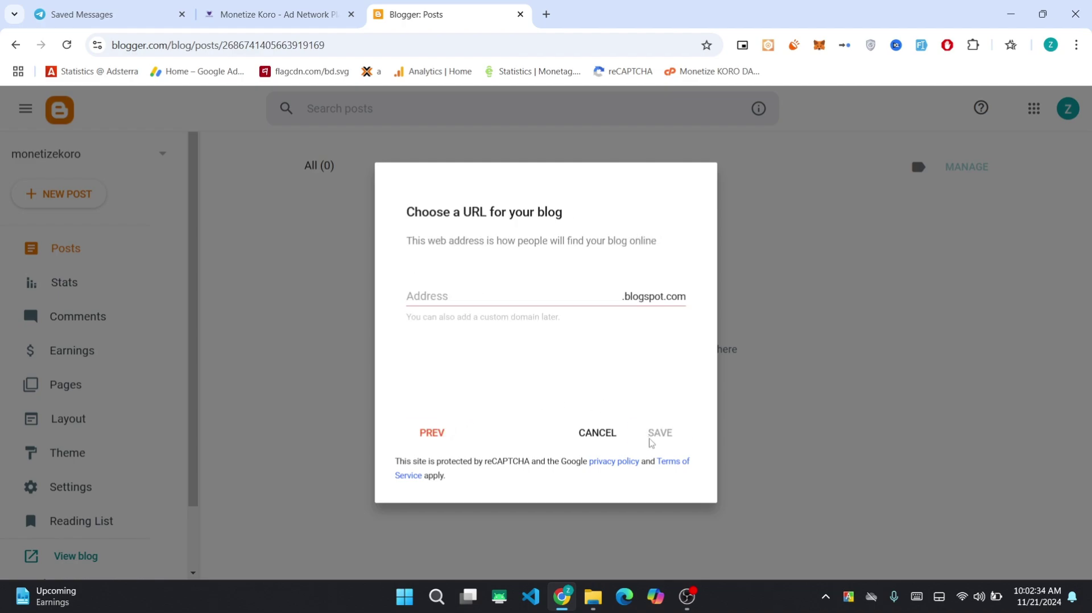
# - Set the blog's address to the copied title followed by "dev" and save the new blog
pyautogui.click(504, 295)
pyautogui.hotkey('ctrl', 'v')
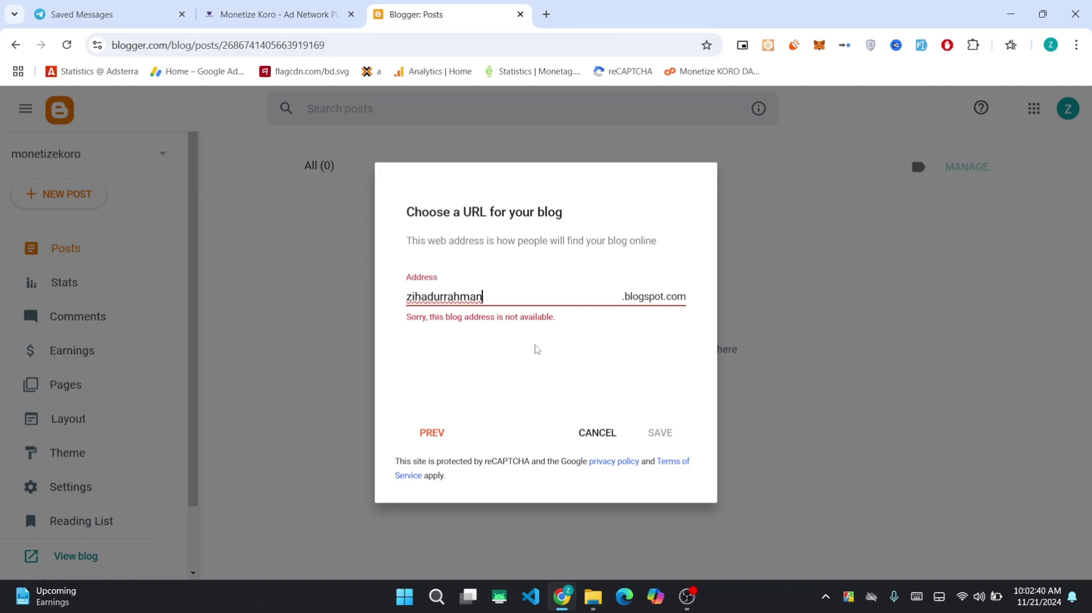
pyautogui.write('ad')
pyautogui.write('deb')
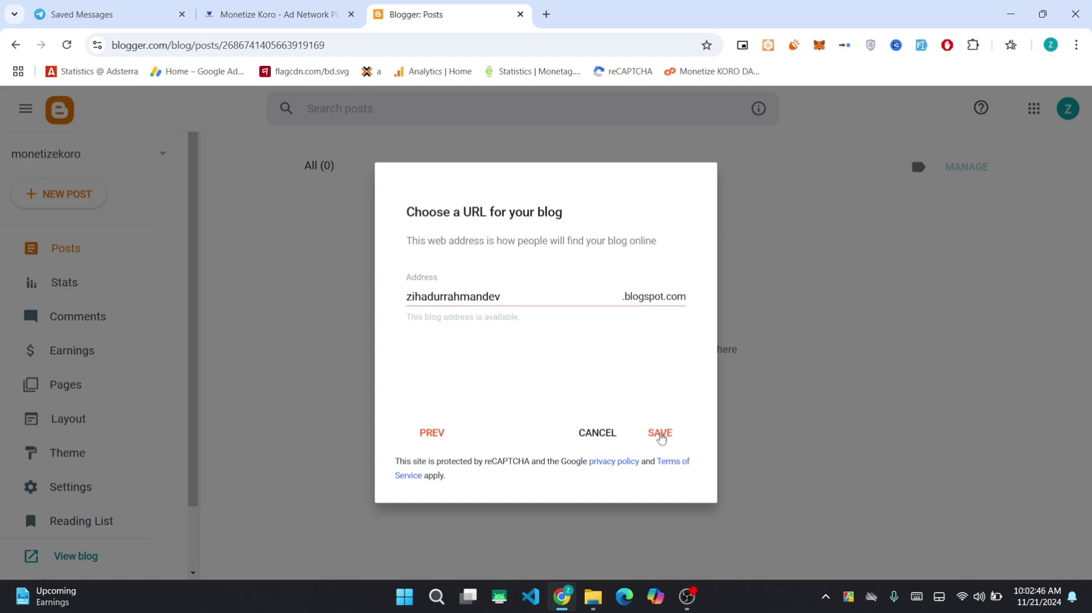
pyautogui.click(660, 434)
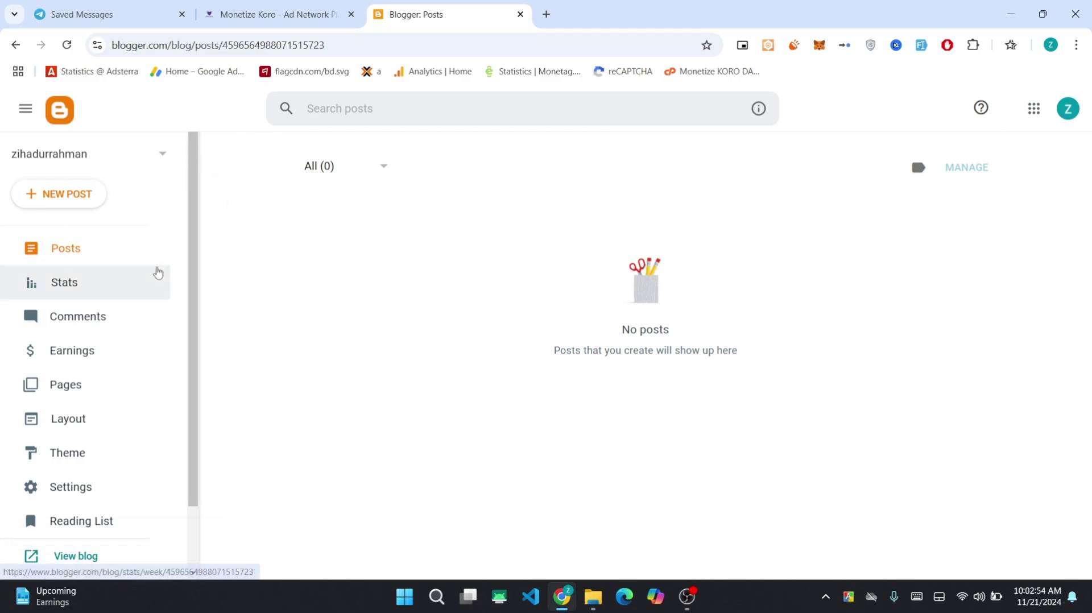
# - Check the list of blogs and open the new blog's public page
pyautogui.click(139, 158)
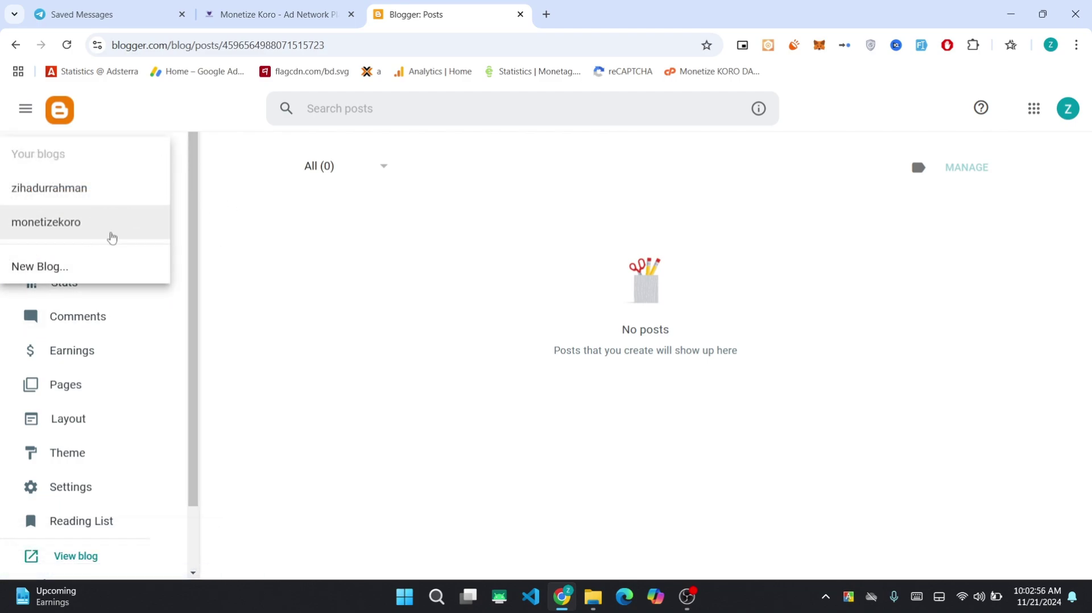
pyautogui.click(374, 299)
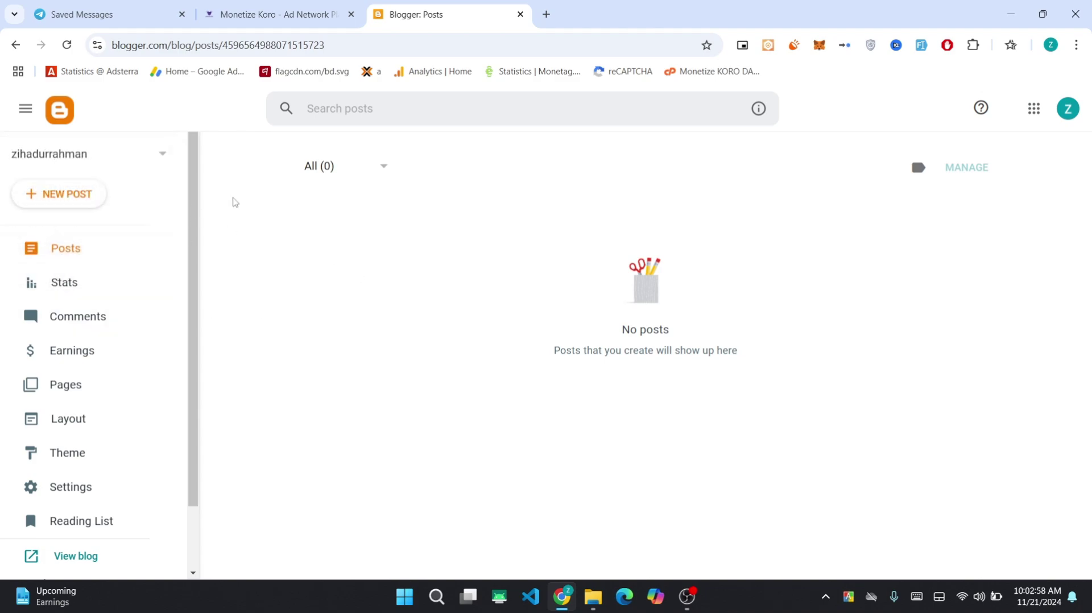
pyautogui.scroll(-2, 146, 276)
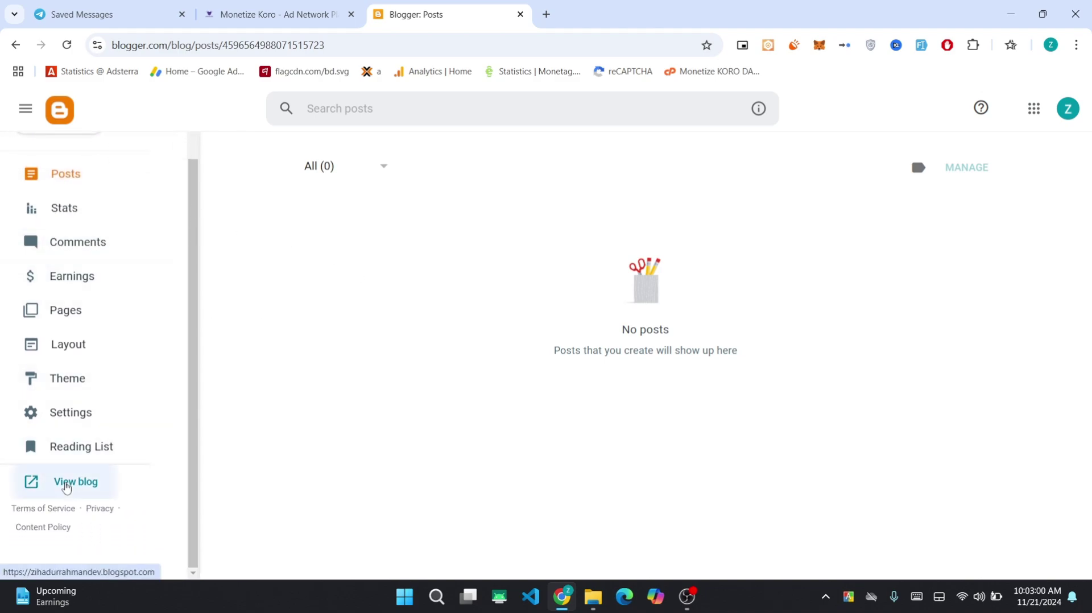
pyautogui.click(68, 482)
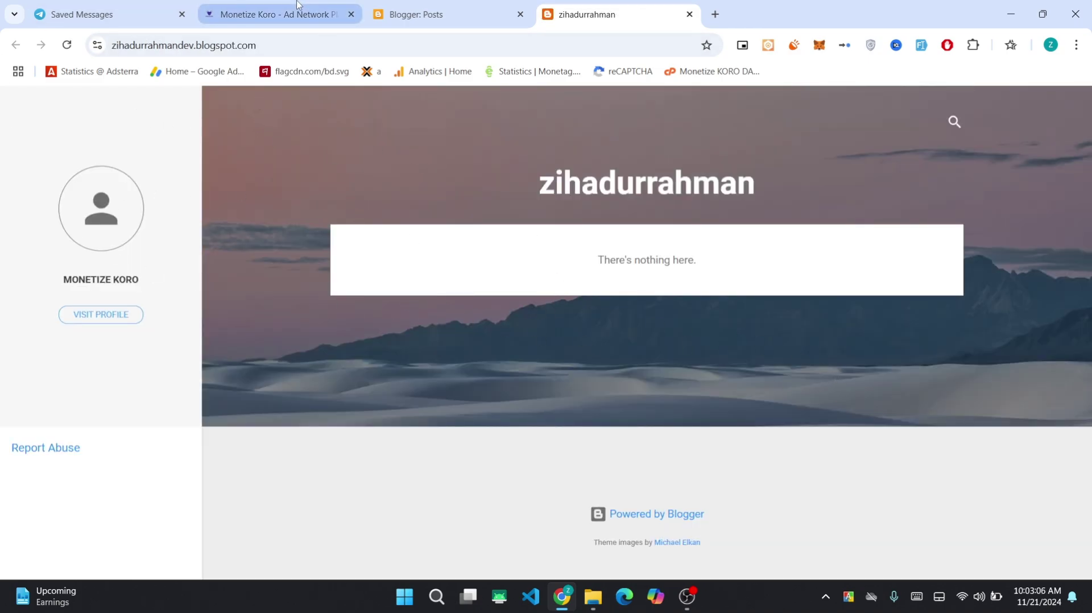
# - Switch to Monetize Koro, open the publisher dashboard beside the new blog's page, and show the account's websites
pyautogui.click(279, 14)
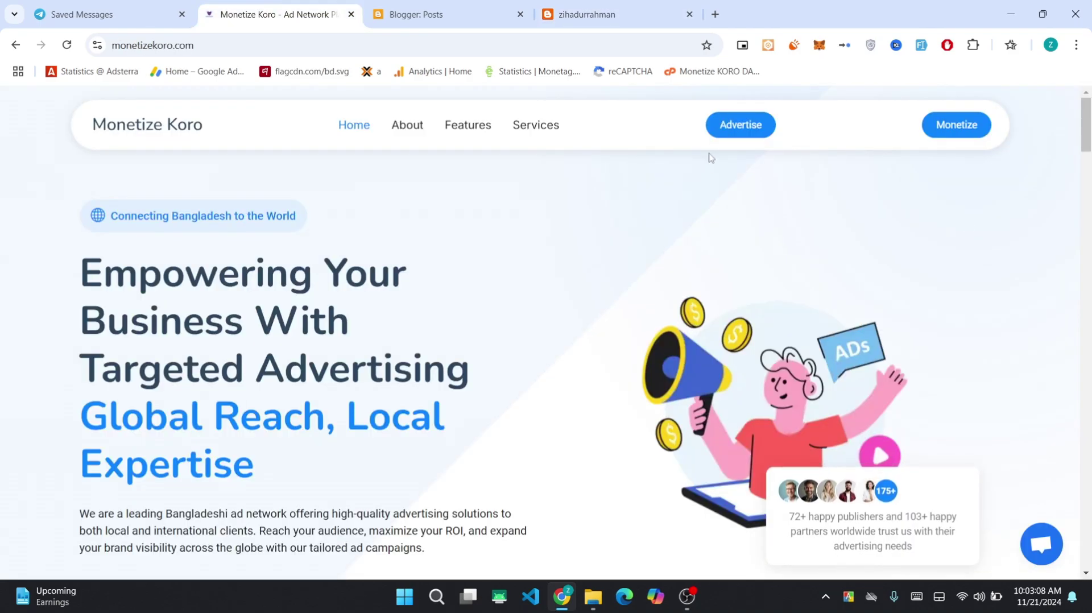
pyautogui.click(956, 124)
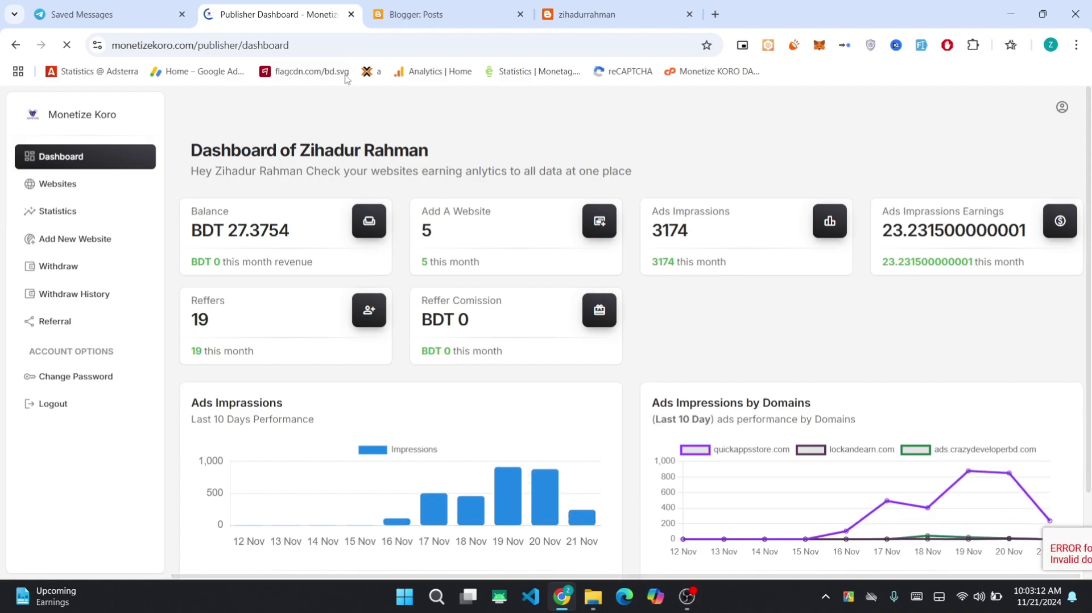
pyautogui.moveTo(290, 12); pyautogui.dragTo(438, 14)
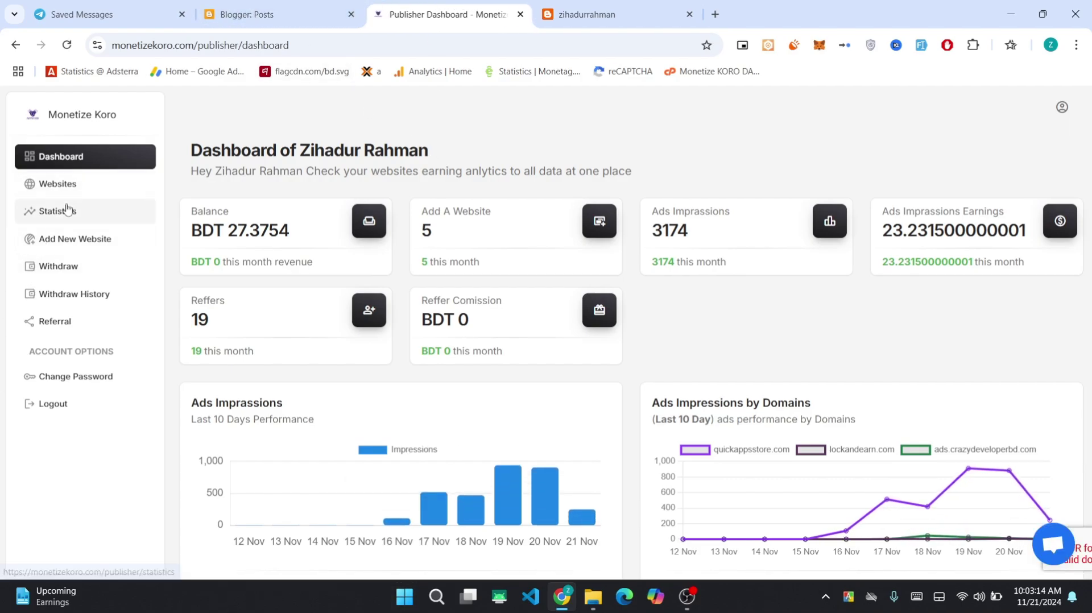
pyautogui.click(82, 188)
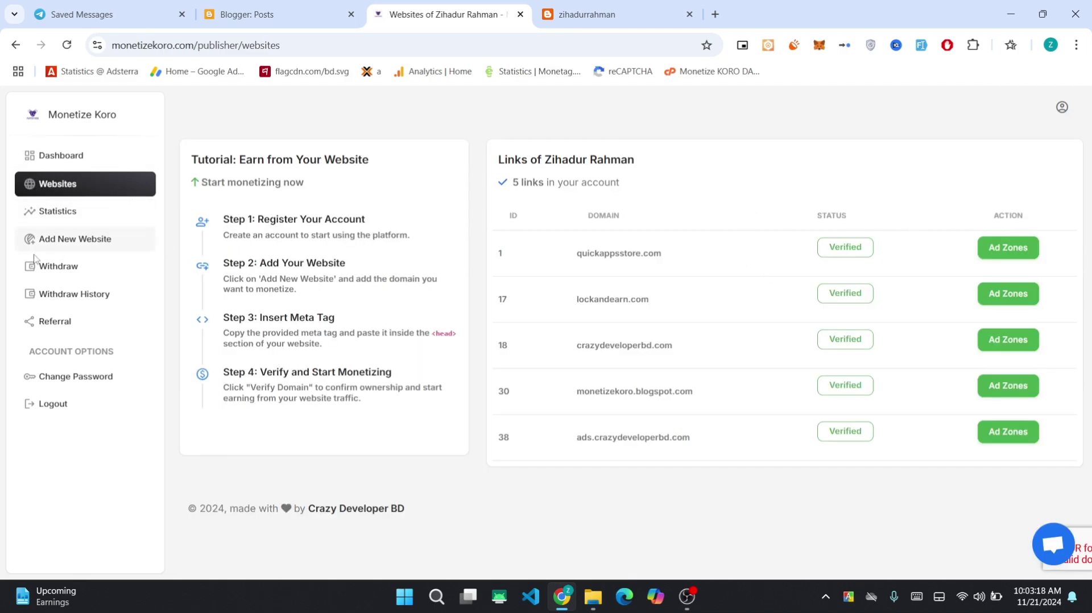
pyautogui.click(96, 247)
pyautogui.click(476, 319)
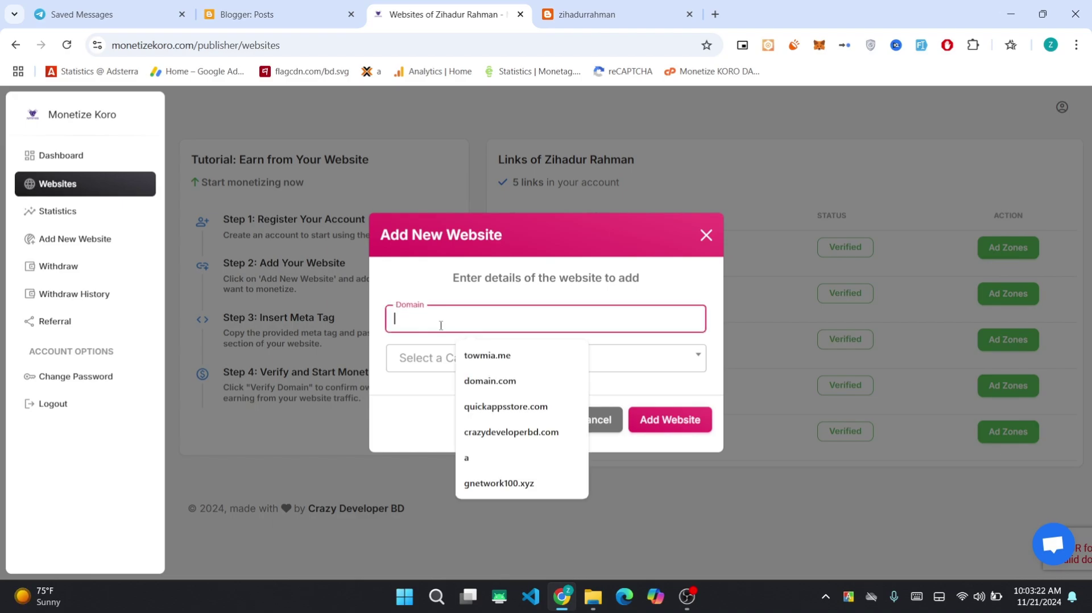
pyautogui.click(597, 14)
pyautogui.click(400, 45)
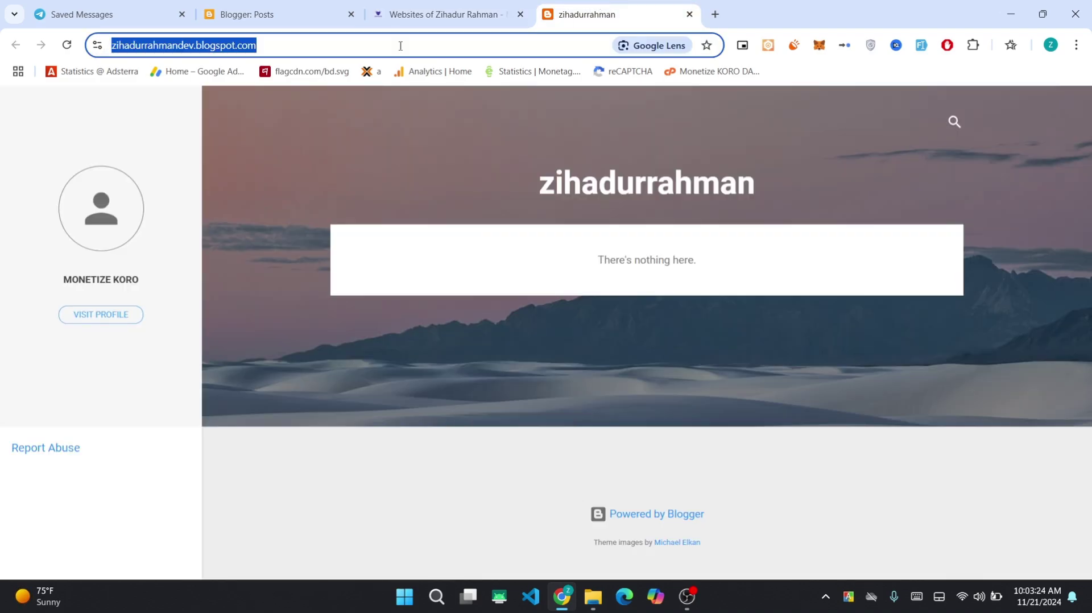
pyautogui.moveTo(400, 45); pyautogui.dragTo(147, 50)
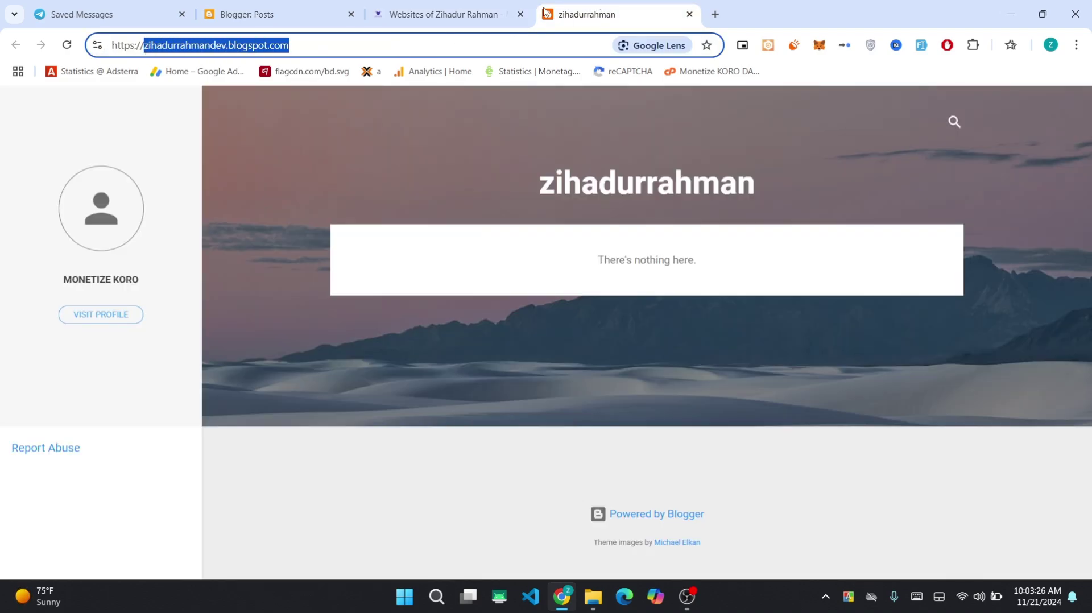
pyautogui.hotkey('ctrl', 'c')
pyautogui.click(511, 14)
pyautogui.hotkey('ctrl', 'v')
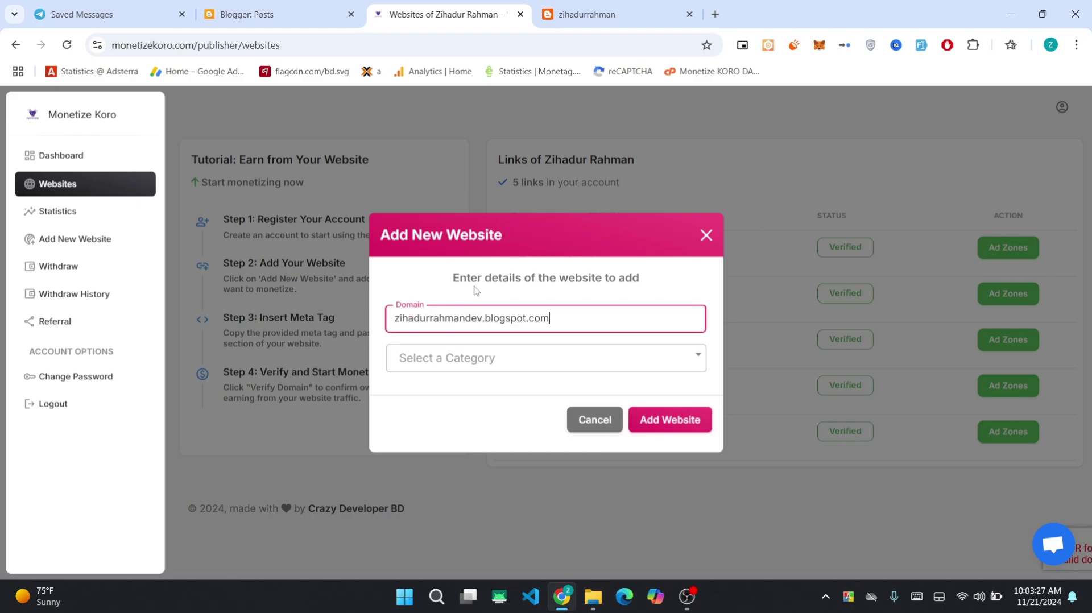
# - Choose Portfolio as the website category and add the website
pyautogui.click(460, 359)
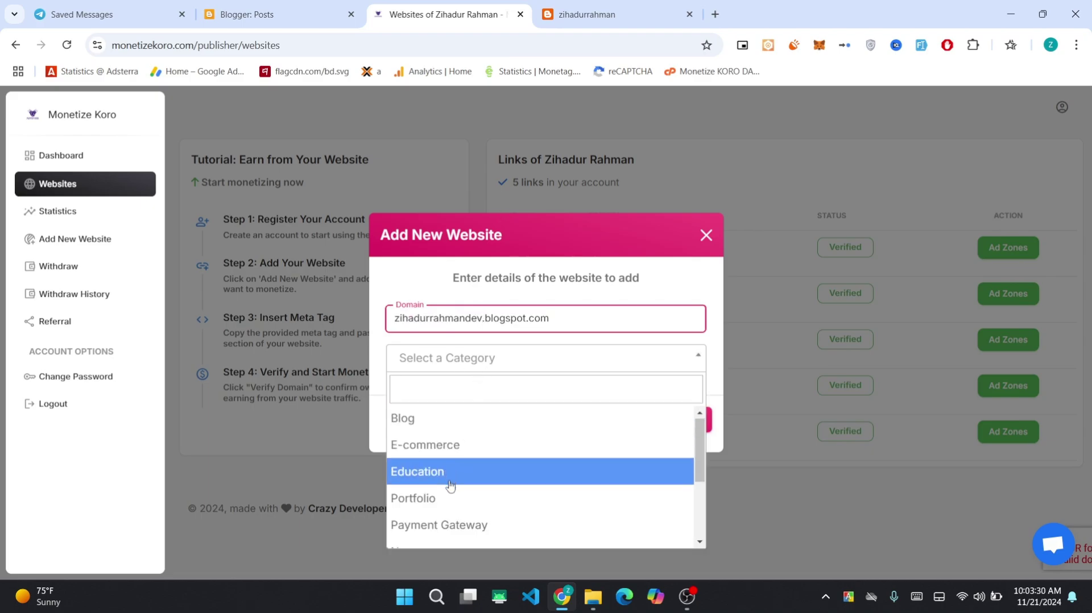
pyautogui.scroll(-3, 449, 484)
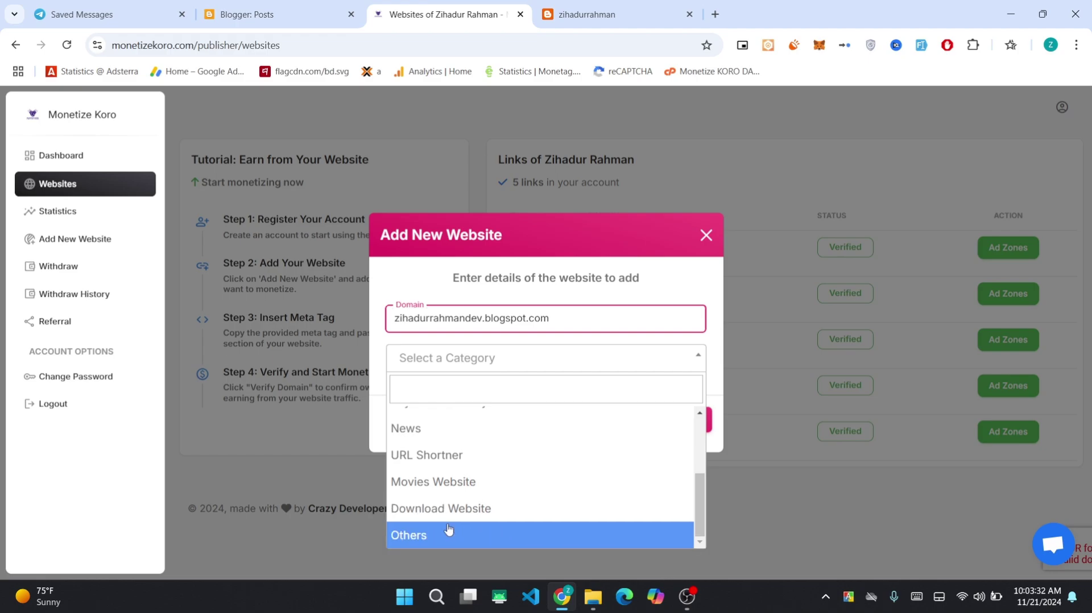
pyautogui.scroll(3, 446, 529)
pyautogui.click(446, 499)
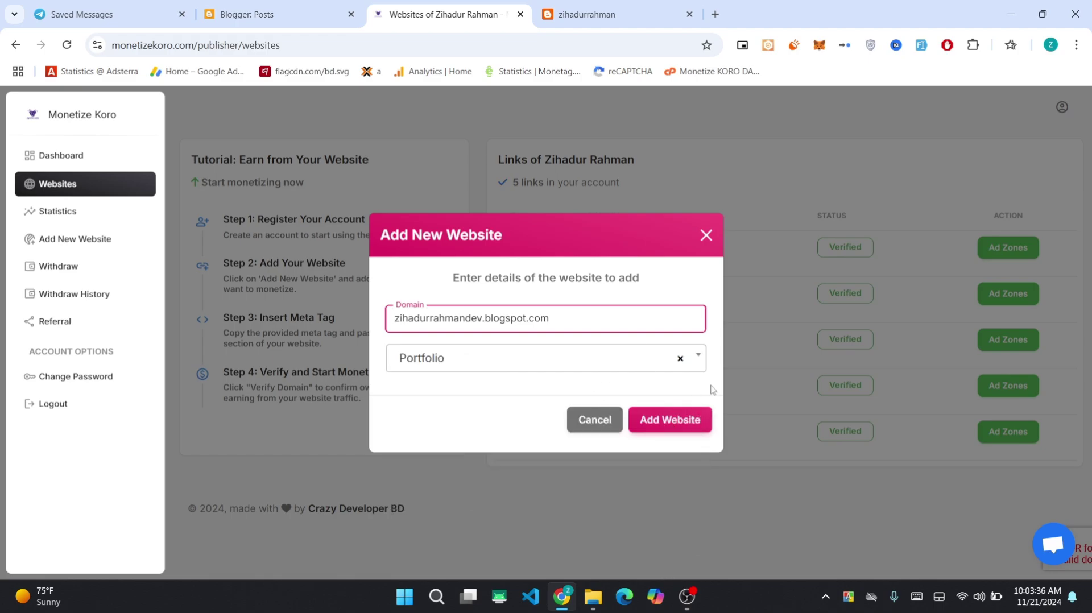
pyautogui.click(688, 420)
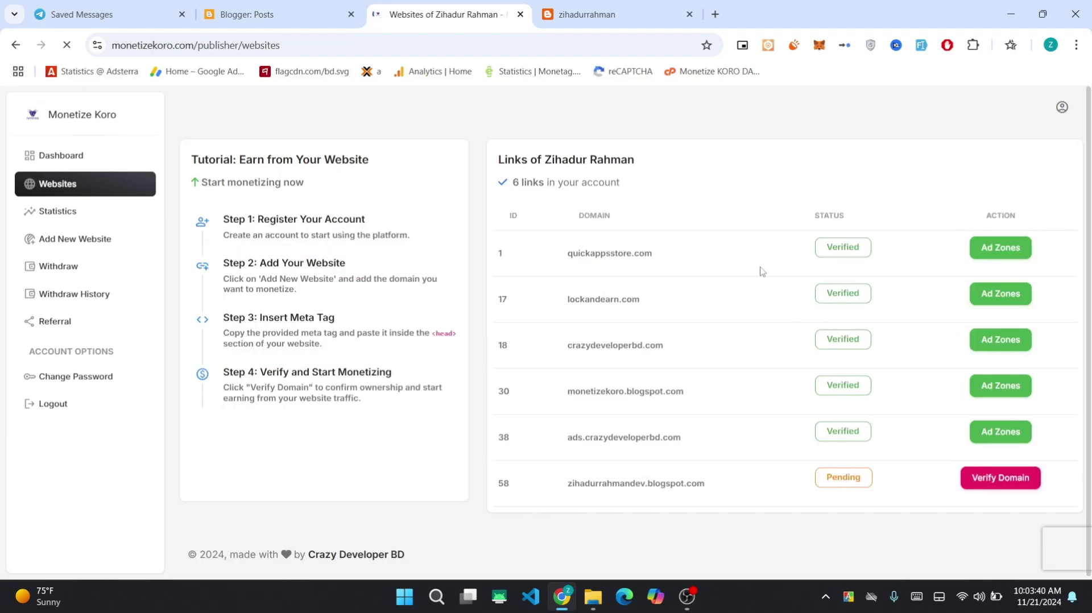
# - Open domain verification for the newly added blog and select its monetize-koro-site-id meta tag for copying
pyautogui.moveTo(567, 484); pyautogui.dragTo(846, 492)
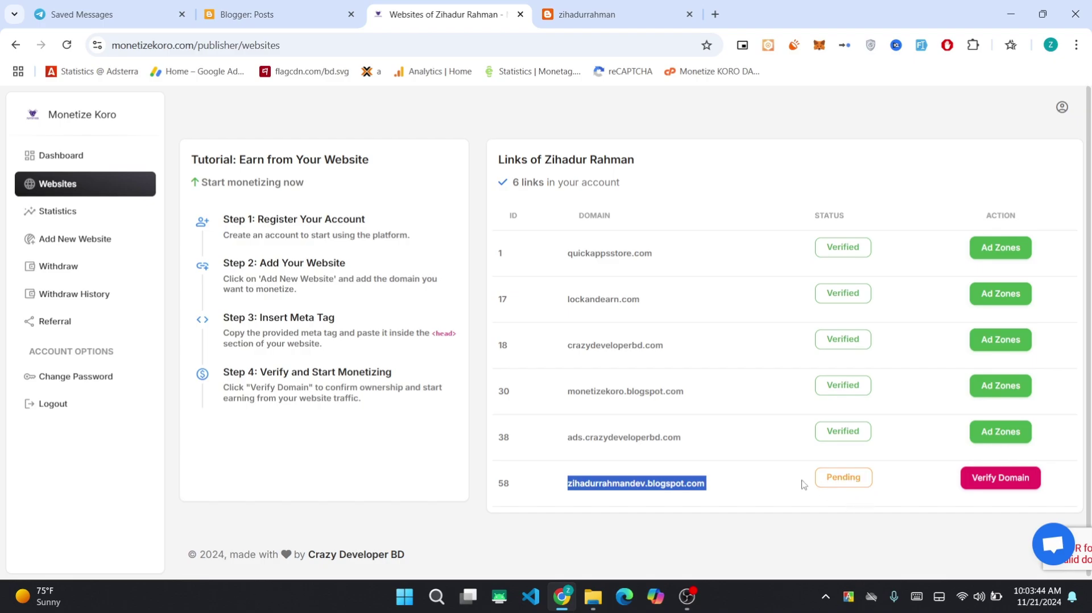
pyautogui.click(706, 492)
pyautogui.click(988, 480)
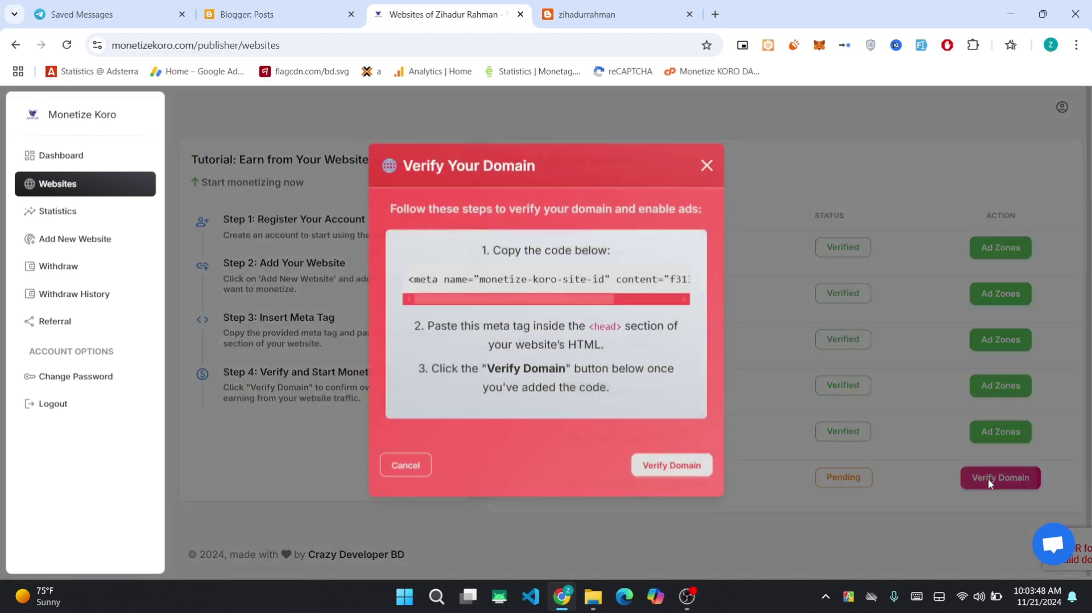
pyautogui.moveTo(506, 312); pyautogui.dragTo(464, 325)
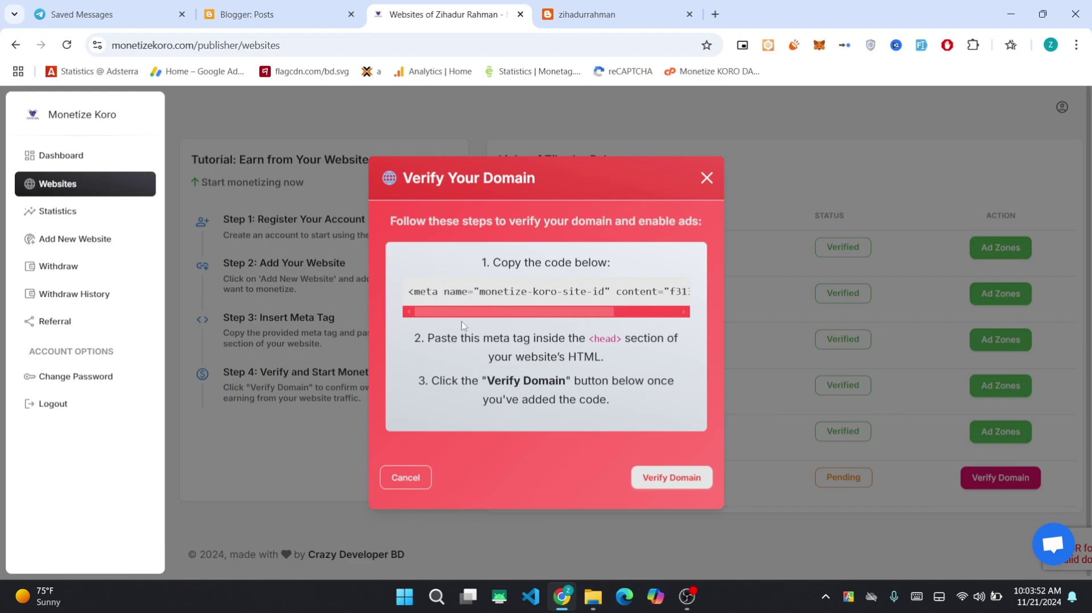
pyautogui.tripleClick(517, 293)
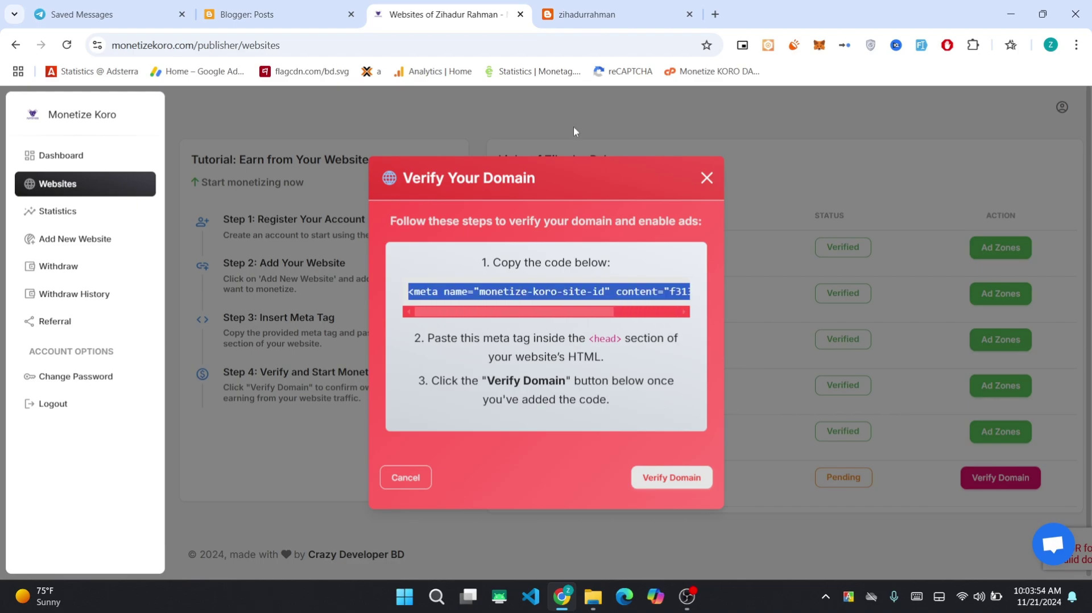
# - Try to verify the blog's domain without adding the meta tag, and dismiss the server response
pyautogui.click(575, 14)
pyautogui.click(449, 15)
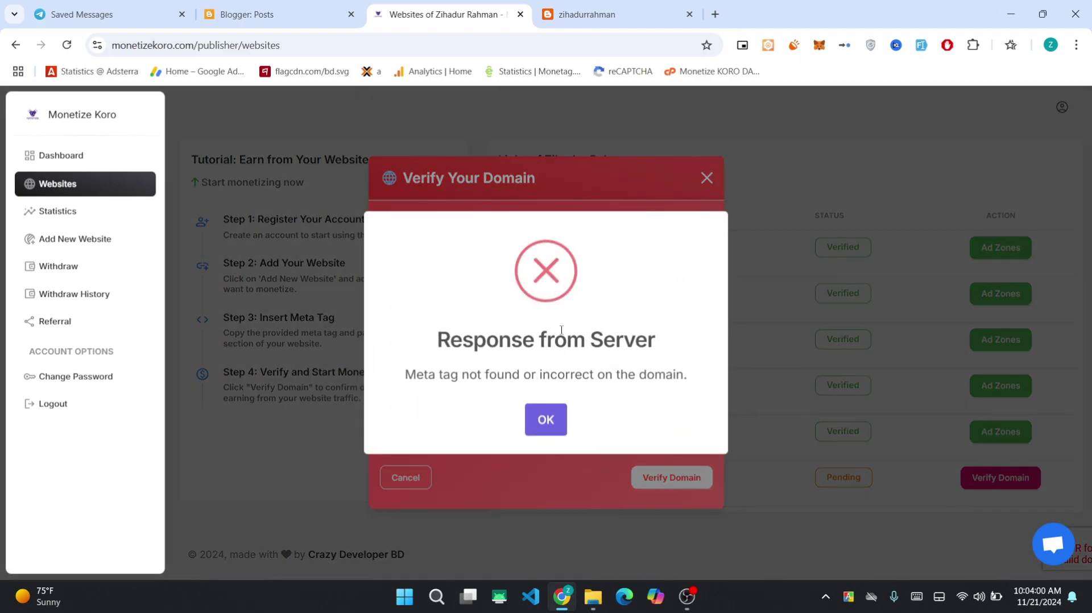
pyautogui.click(545, 419)
# - Switch to the blog's Blogger dashboard and open its Contempo Light theme for HTML editing
pyautogui.click(586, 14)
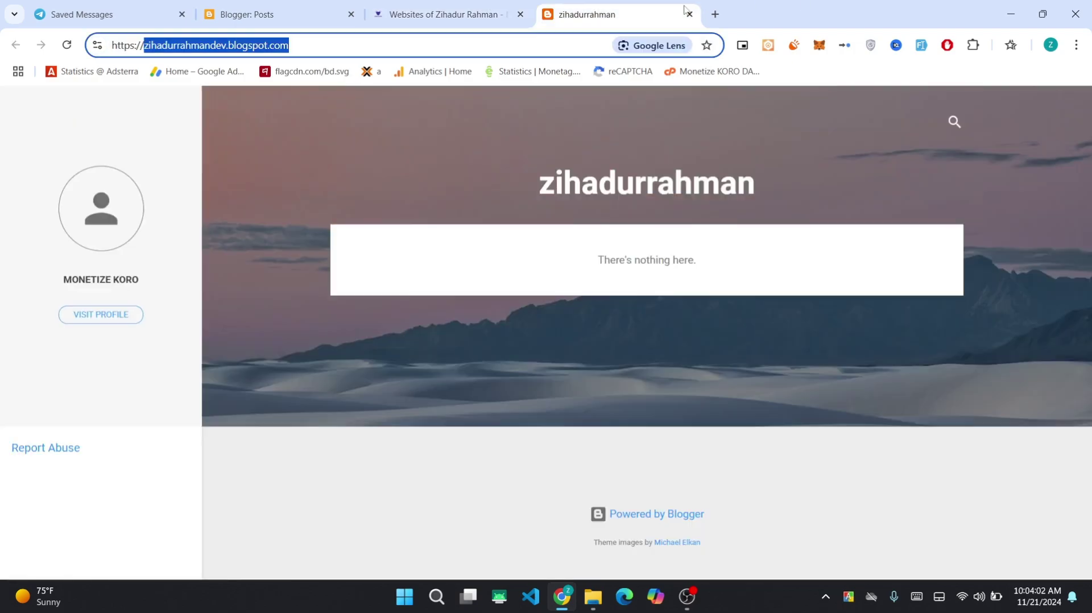
pyautogui.click(317, 10)
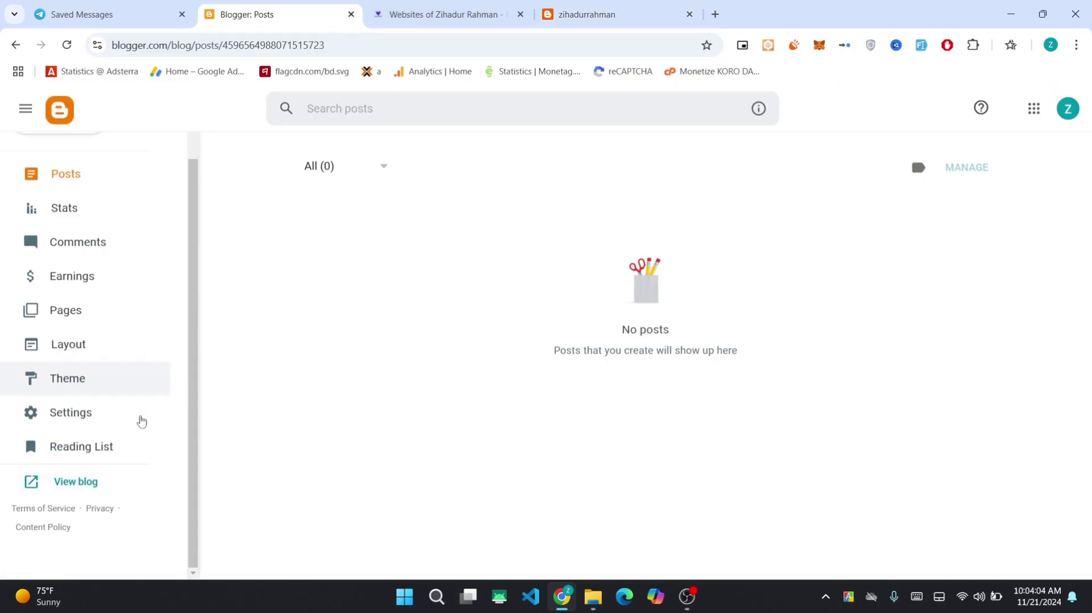
pyautogui.click(67, 413)
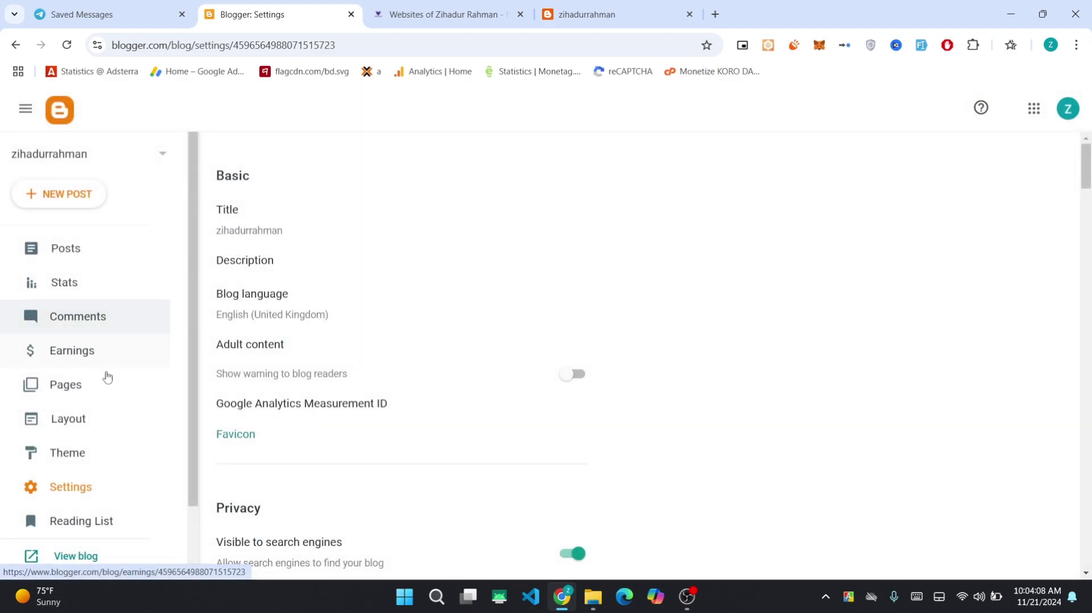
pyautogui.click(100, 459)
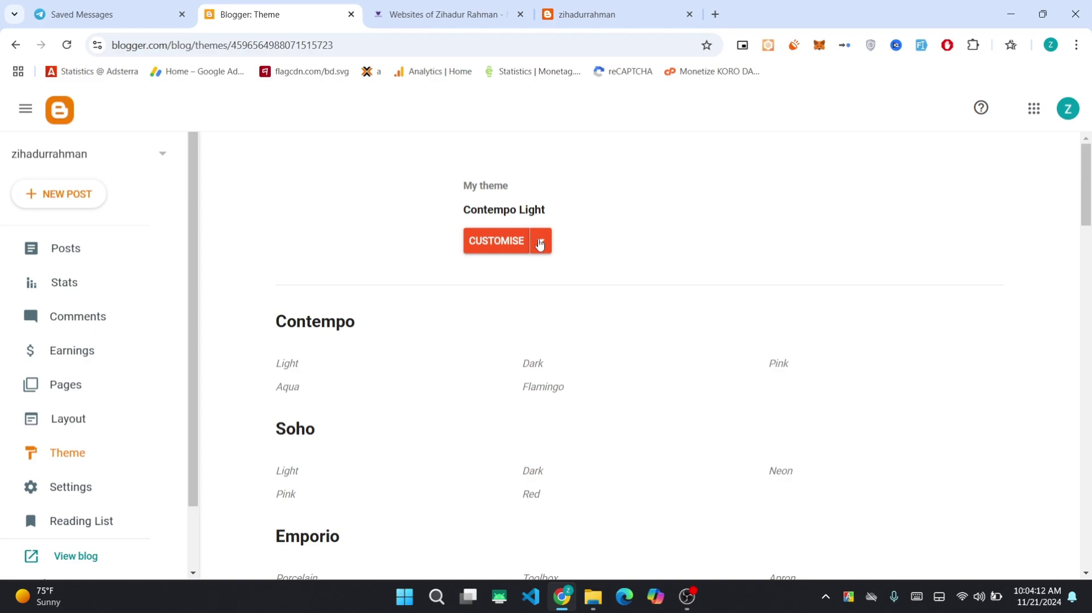
pyautogui.click(539, 244)
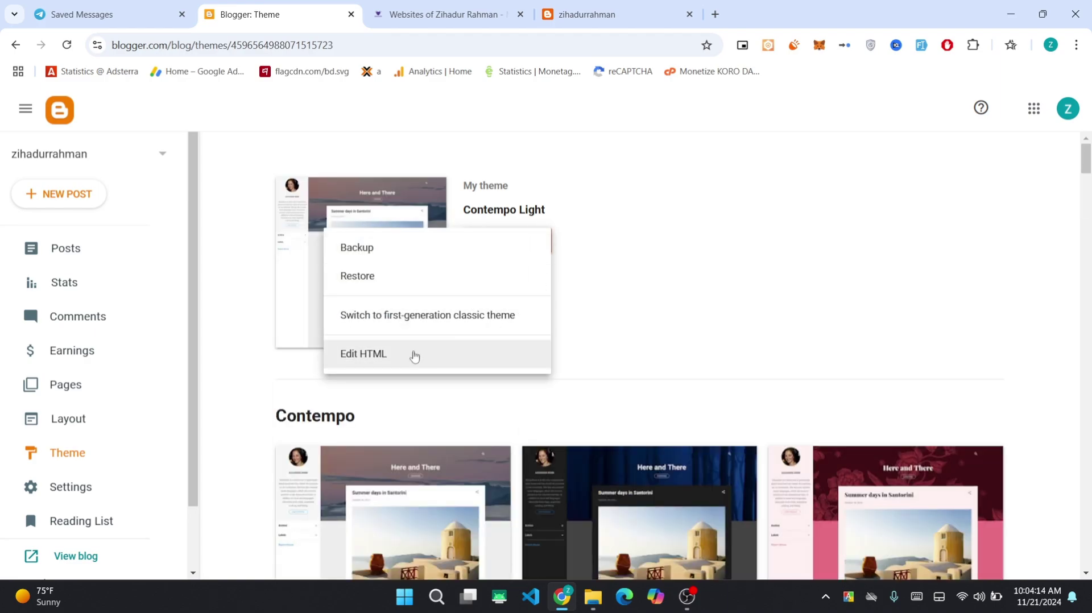
pyautogui.click(369, 353)
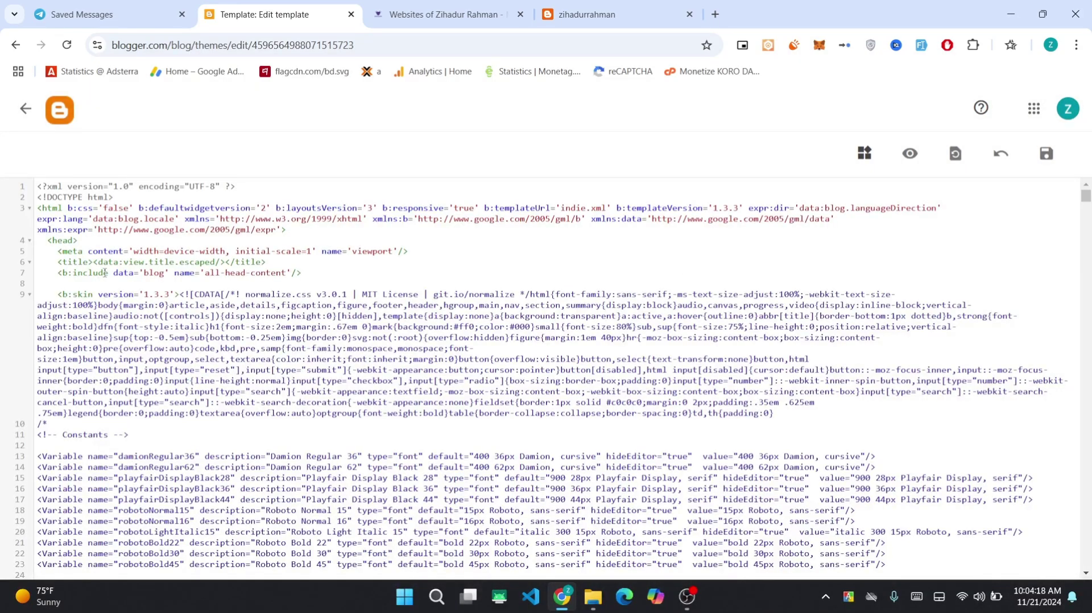
# - Insert the copied monetize-koro-site-id meta tag right after the opening <head> tag, self-close it with />, and save the theme
pyautogui.click(109, 243)
pyautogui.hotkey('ctrl', 'v')
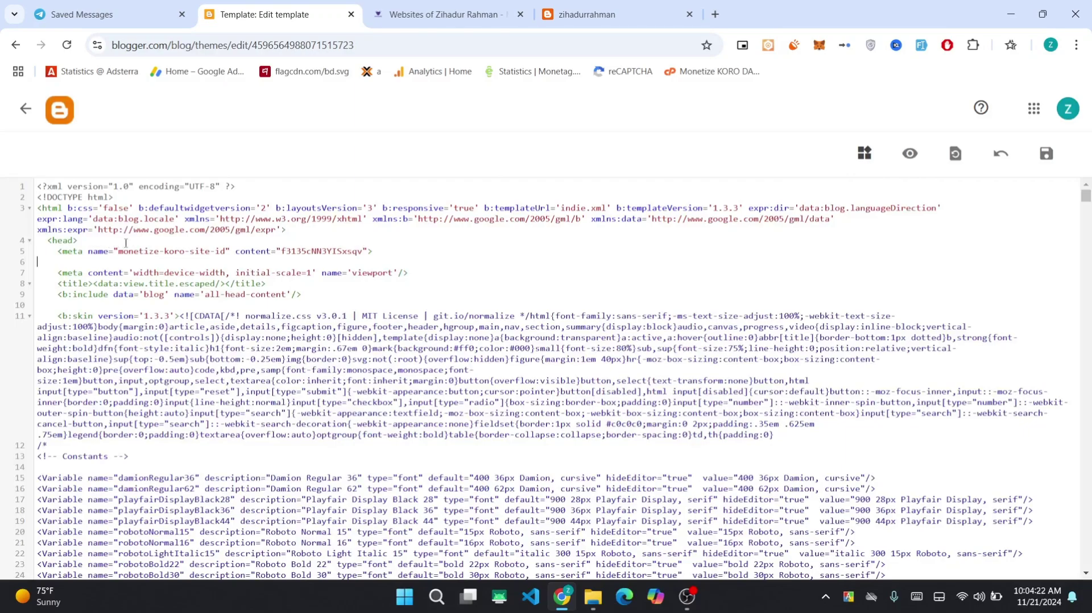
pyautogui.press('BackSpace')
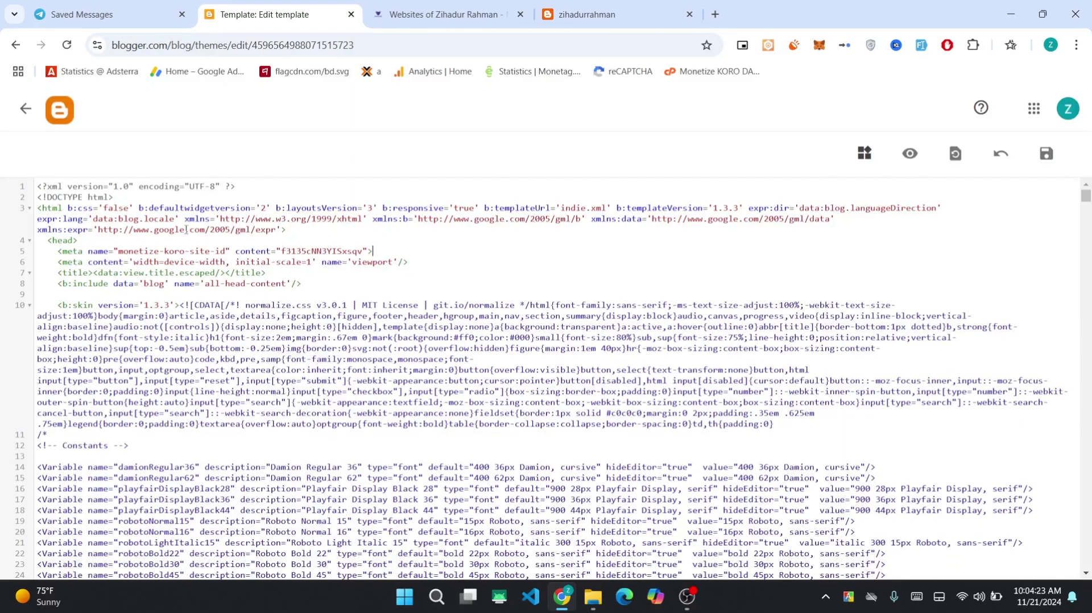
pyautogui.click(1046, 153)
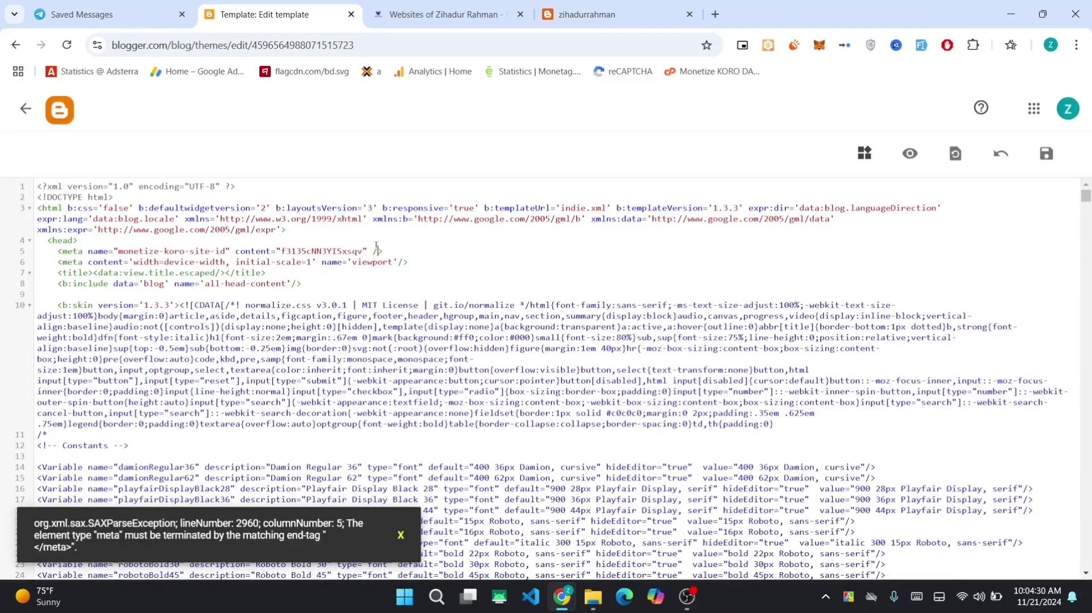
pyautogui.hotkey('ctrl', 's')
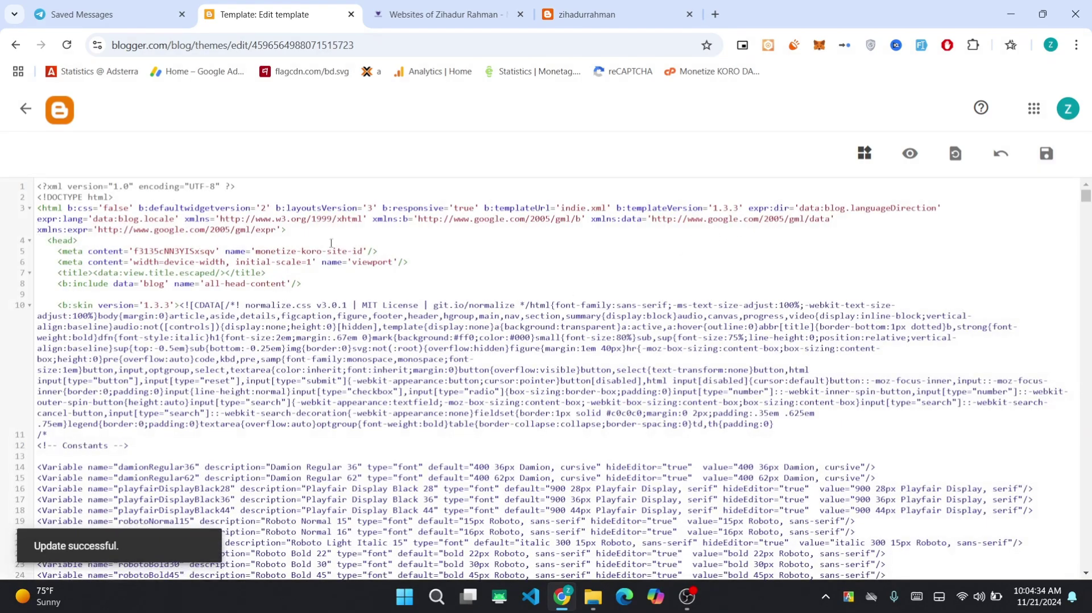
# - Return to Monetize Koro, verify the new blog's domain, and open its ad zones
pyautogui.click(446, 14)
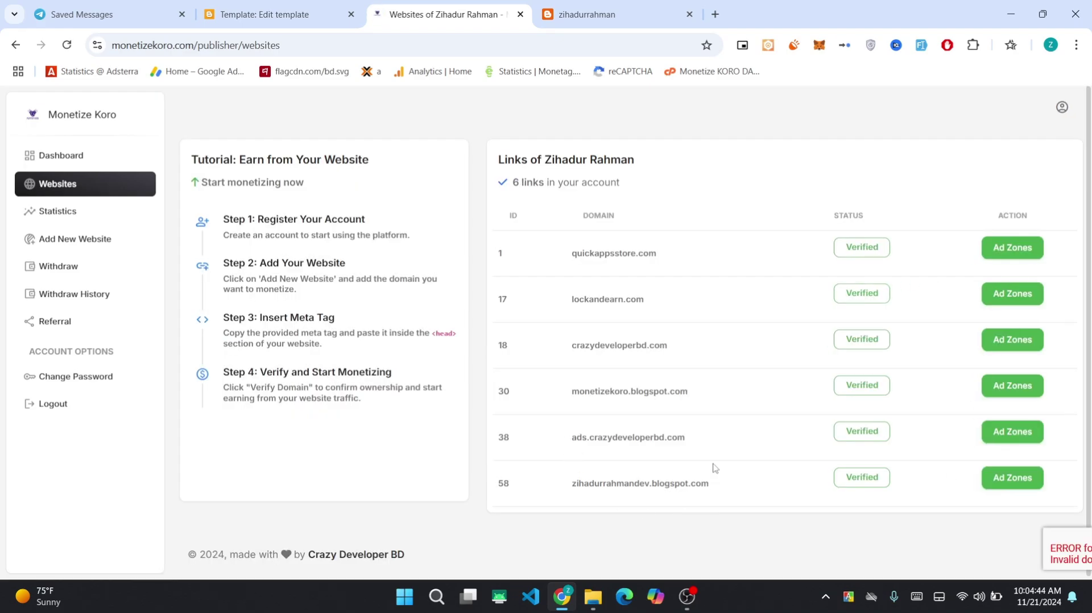
pyautogui.moveTo(568, 489); pyautogui.dragTo(706, 486)
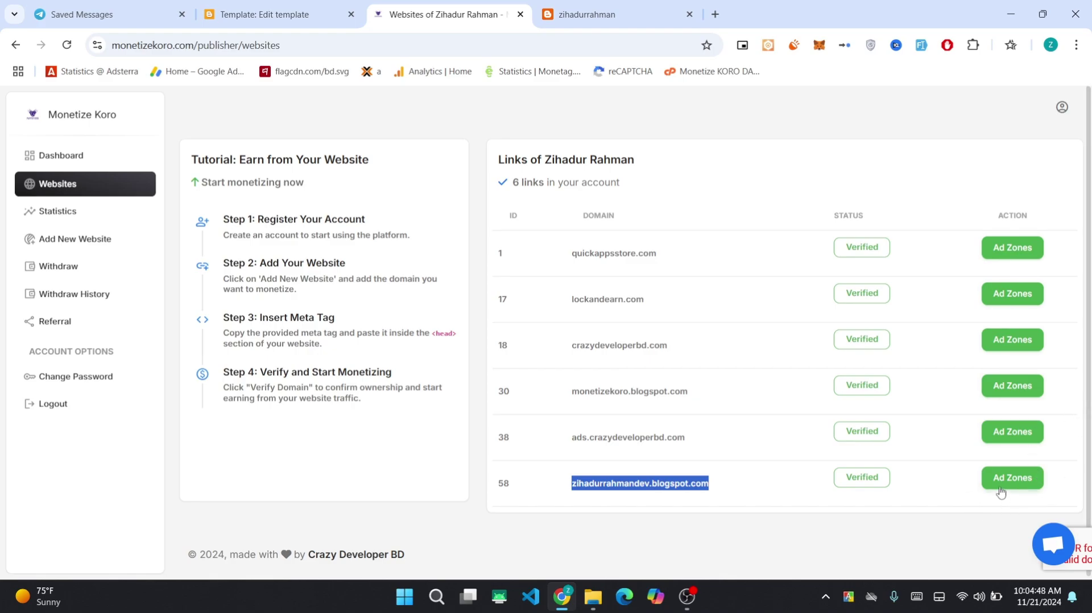
pyautogui.click(1018, 488)
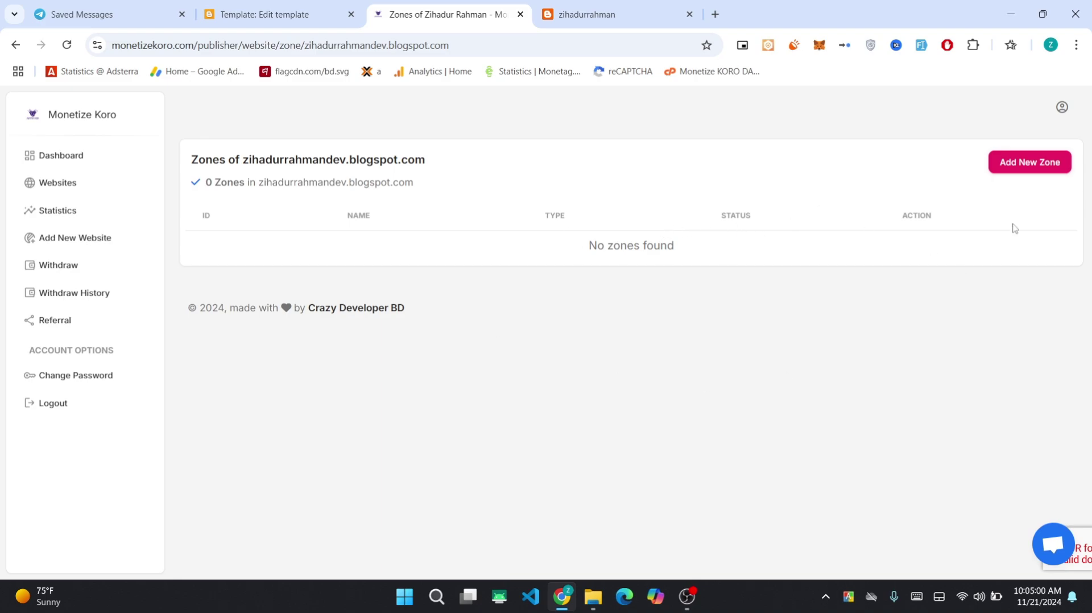
# - Add a new ad zone named Home with the zone type Popunder Ads
pyautogui.click(1029, 165)
pyautogui.click(430, 308)
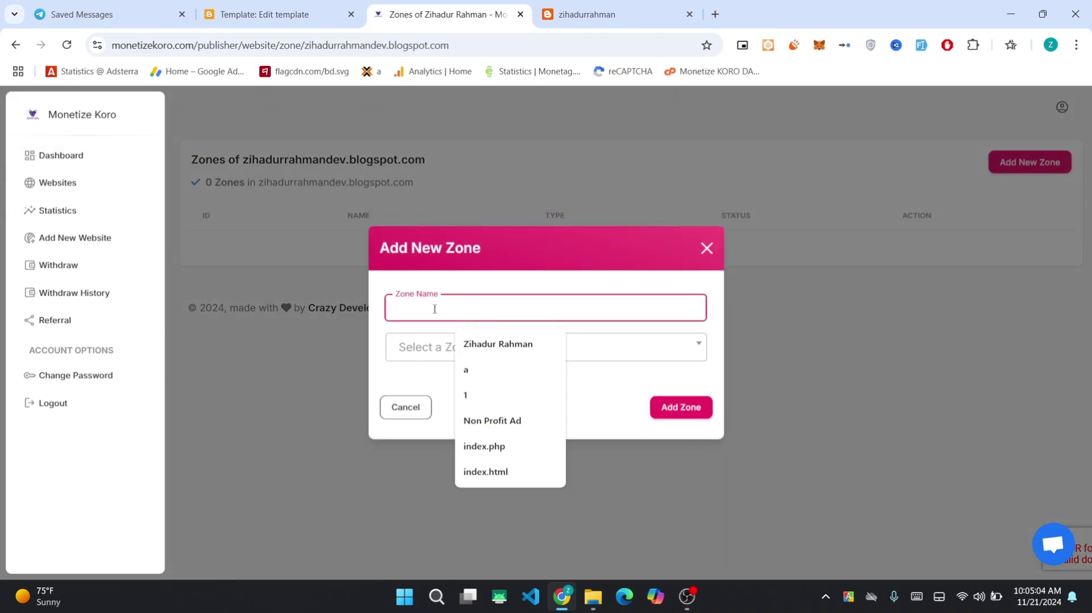
pyautogui.write('Highe')
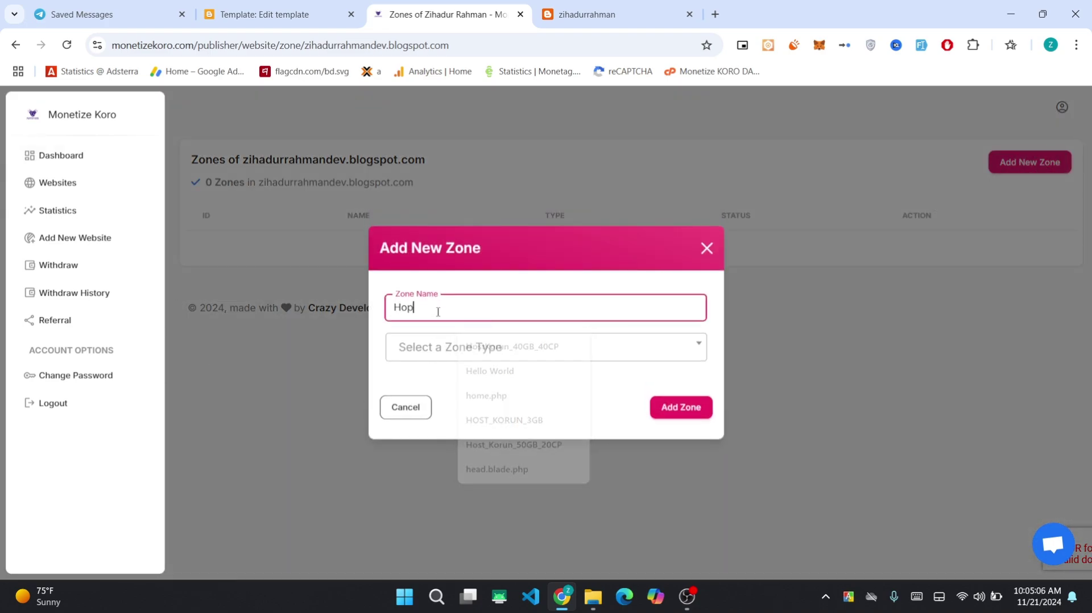
pyautogui.press('BackSpace')
pyautogui.press('BackSpace')
pyautogui.press('BackSpace')
pyautogui.press('BackSpace')
pyautogui.press('BackSpace')
pyautogui.write('Home')
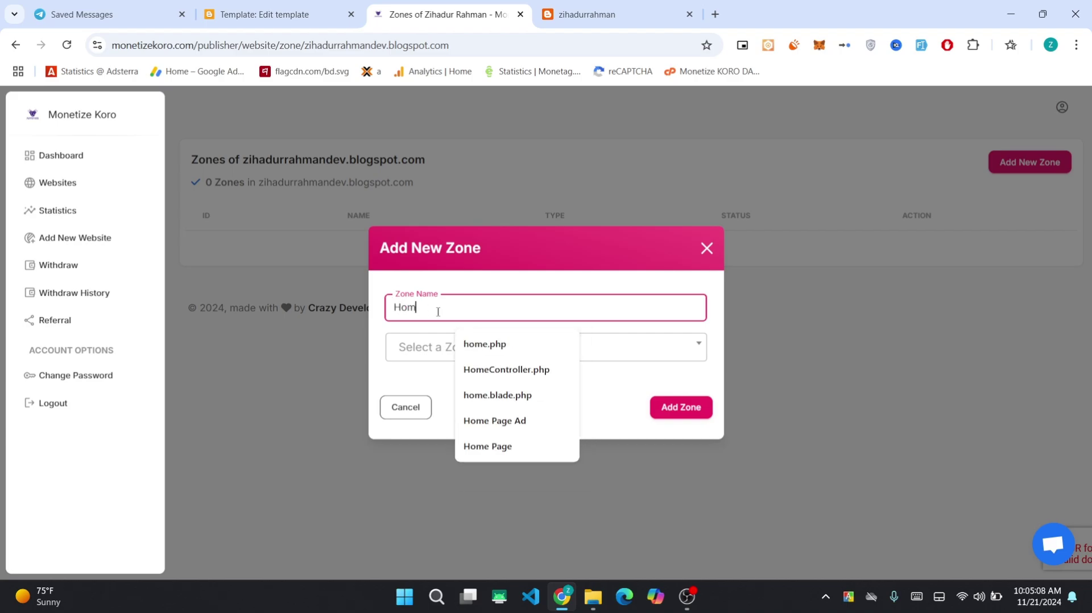
pyautogui.click(446, 357)
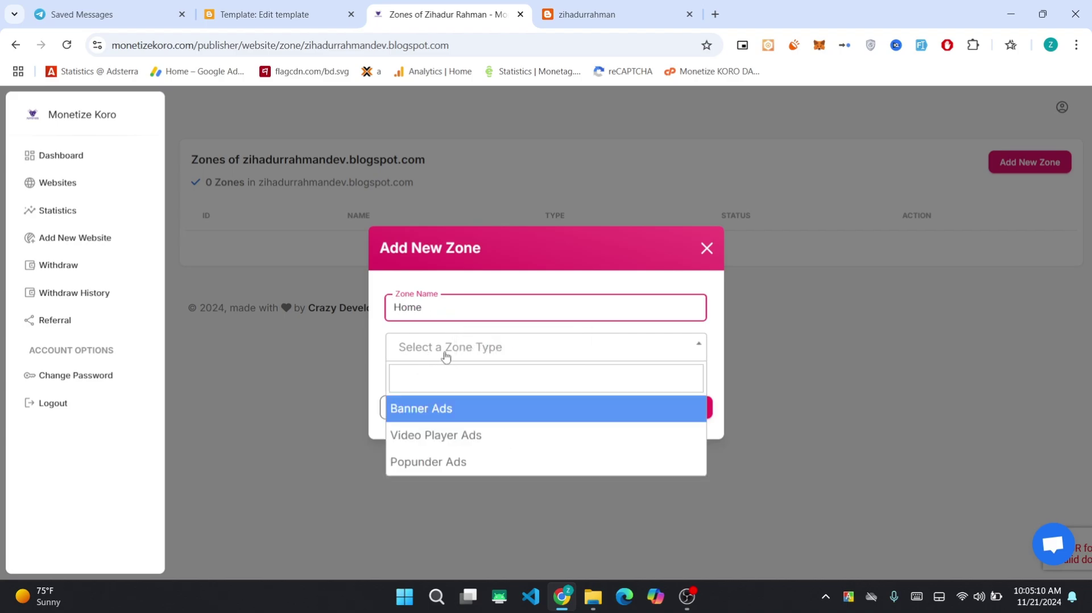
pyautogui.click(472, 463)
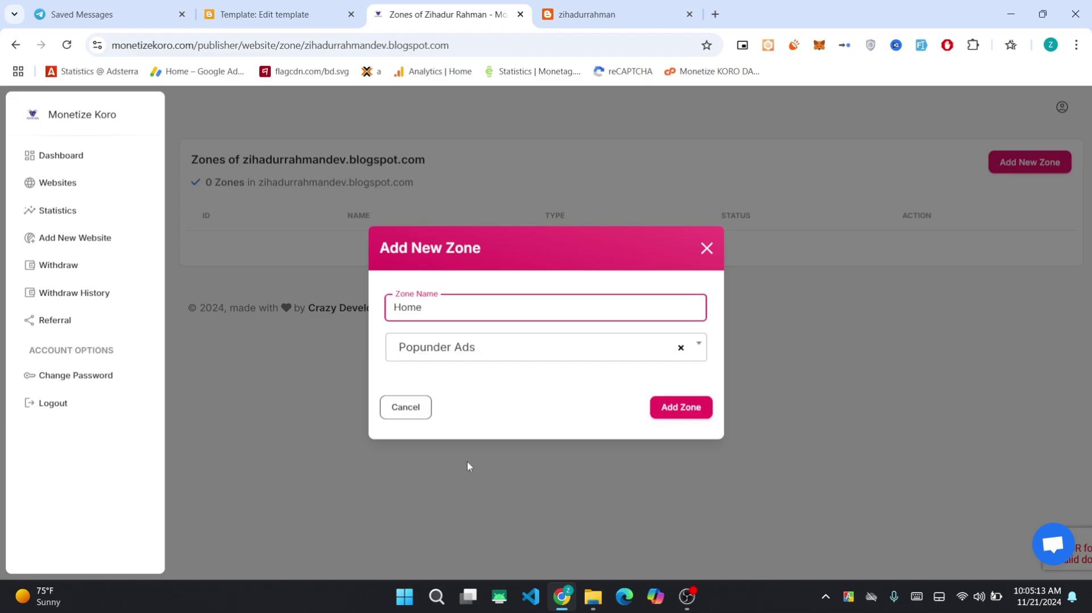
pyautogui.click(680, 411)
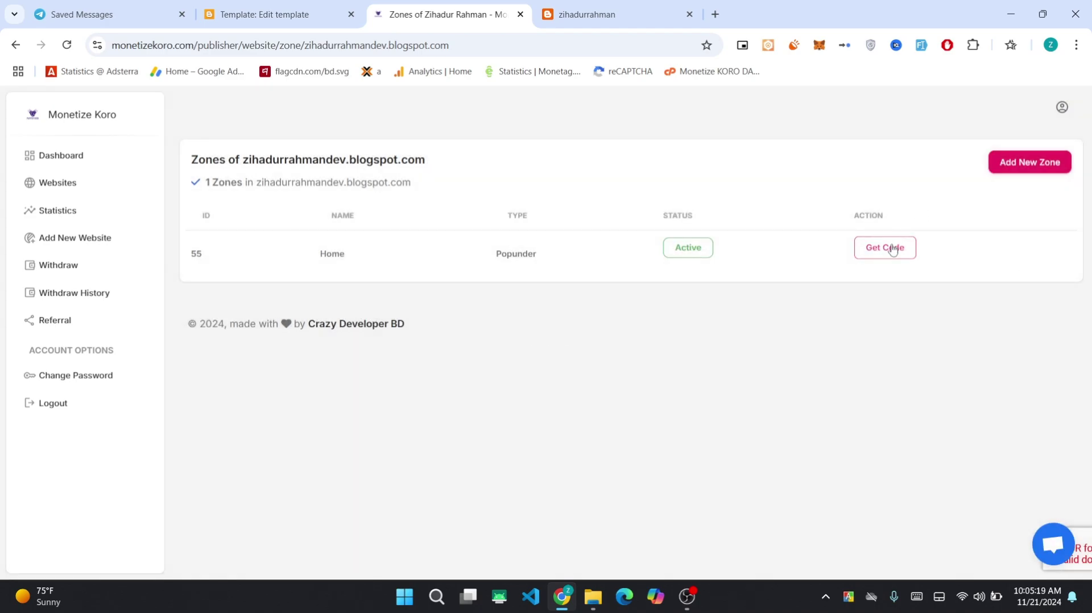
# - Get the Home zone's popunder ad code and copy its script line
pyautogui.click(886, 248)
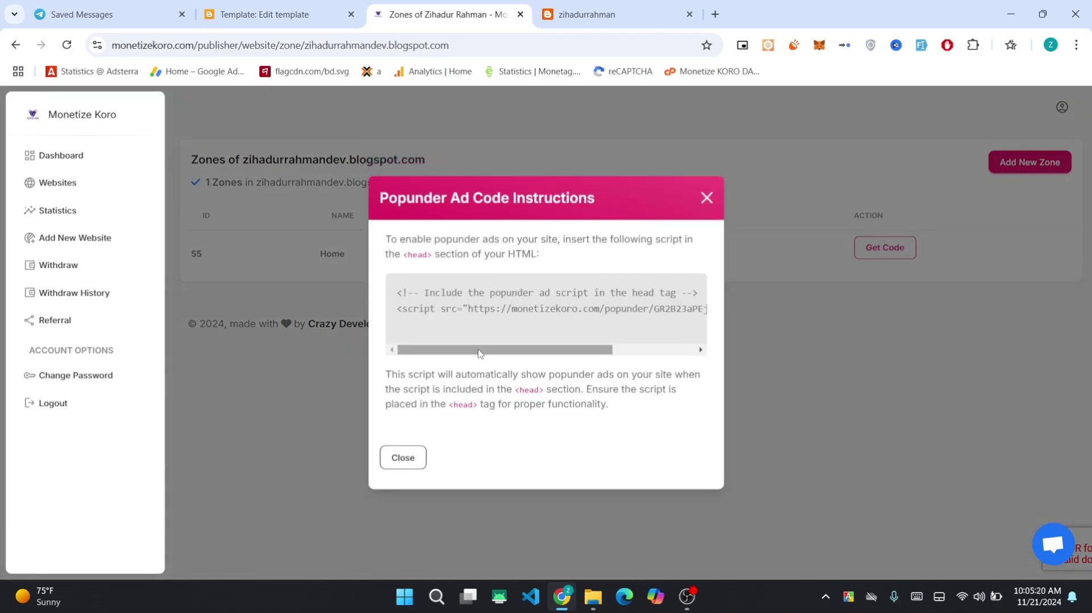
pyautogui.moveTo(480, 350); pyautogui.dragTo(363, 351)
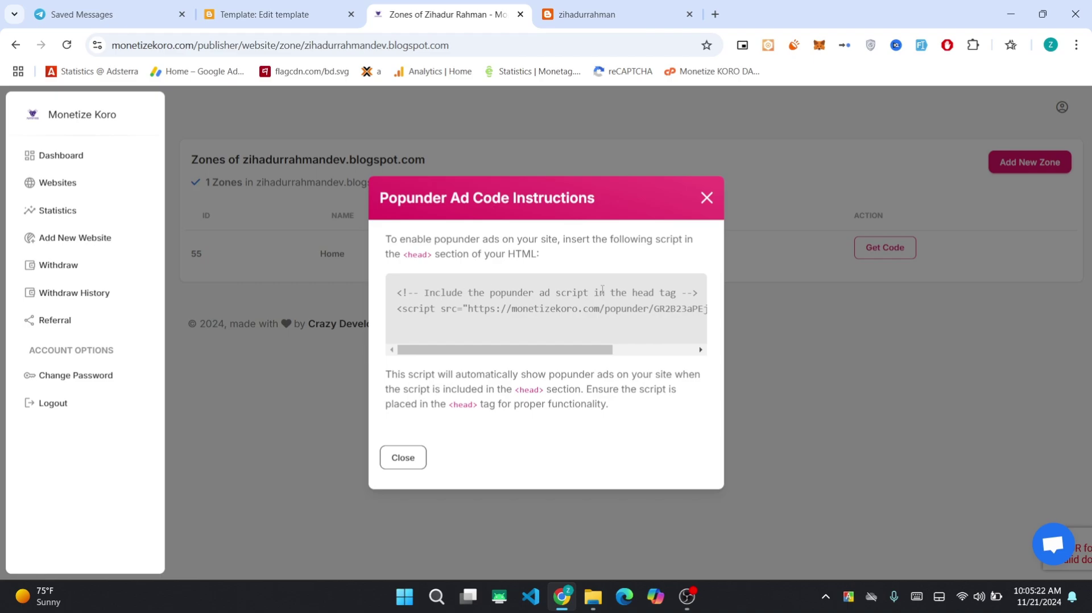
pyautogui.doubleClick(573, 307)
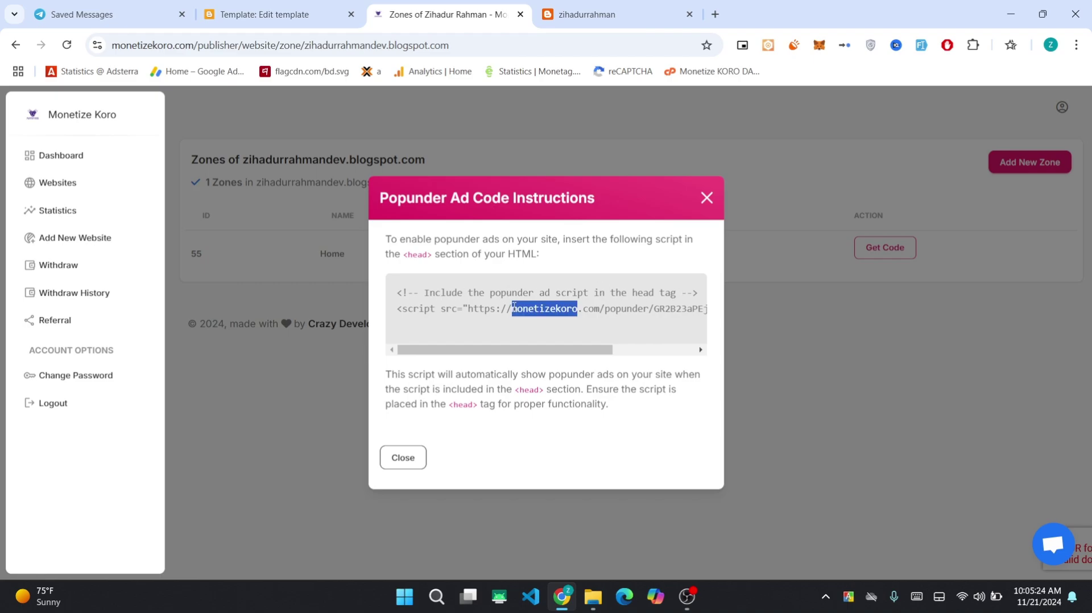
pyautogui.tripleClick(514, 307)
# - Paste the deferred popunder script on a new line below the monetize-koro-site-id meta tag in the theme HTML, and save the theme
pyautogui.click(293, 11)
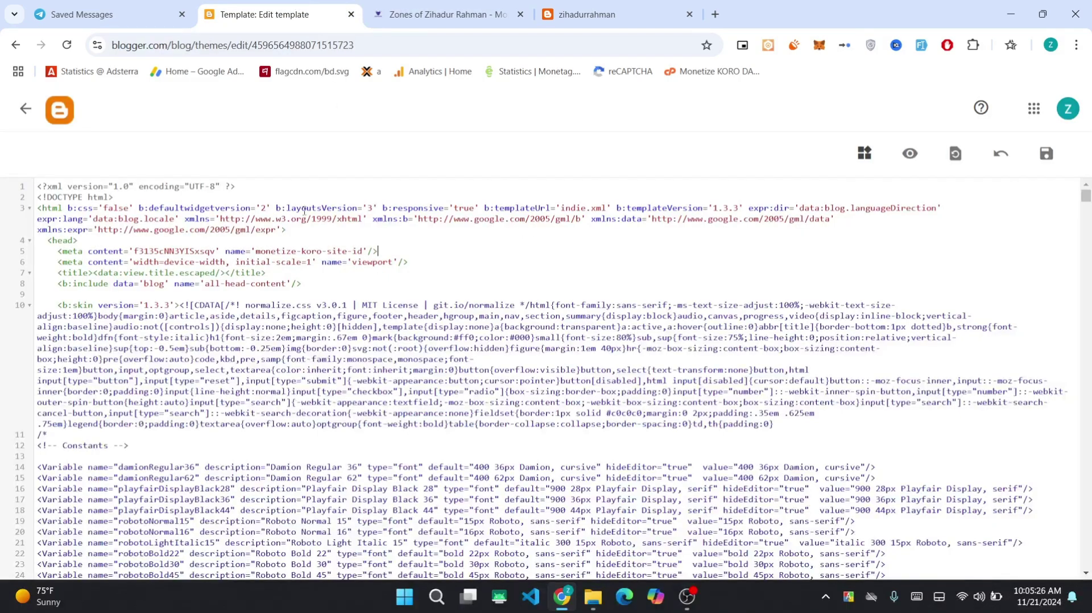
pyautogui.click(393, 246)
pyautogui.press('Return')
pyautogui.write('<script src="https://monetizekoro.com/popunder/GR2B23aPEj.js" defer></script>')
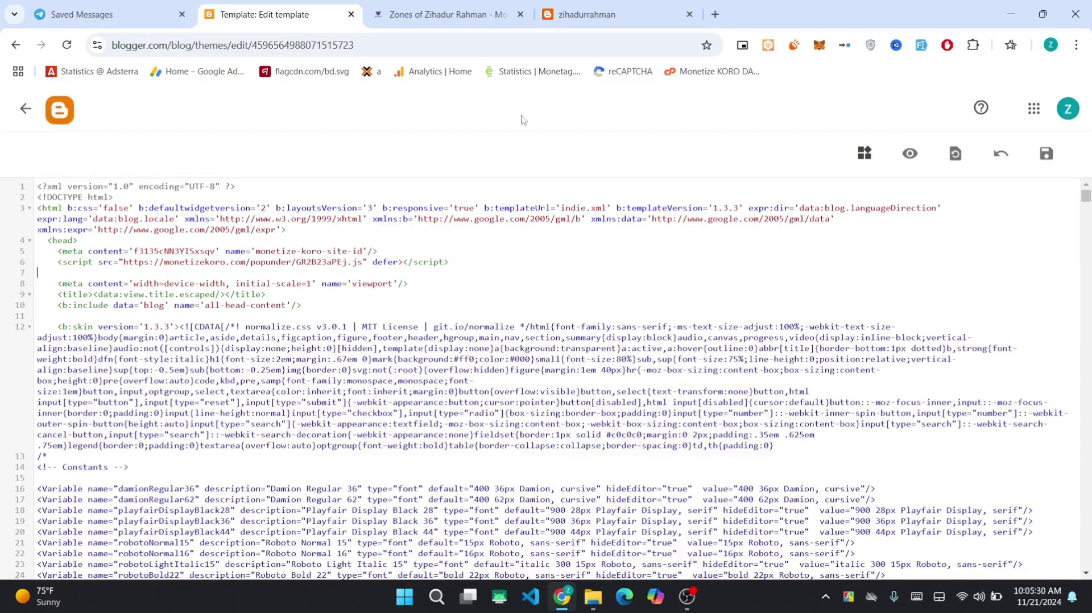
pyautogui.press('BackSpace')
pyautogui.click(1046, 154)
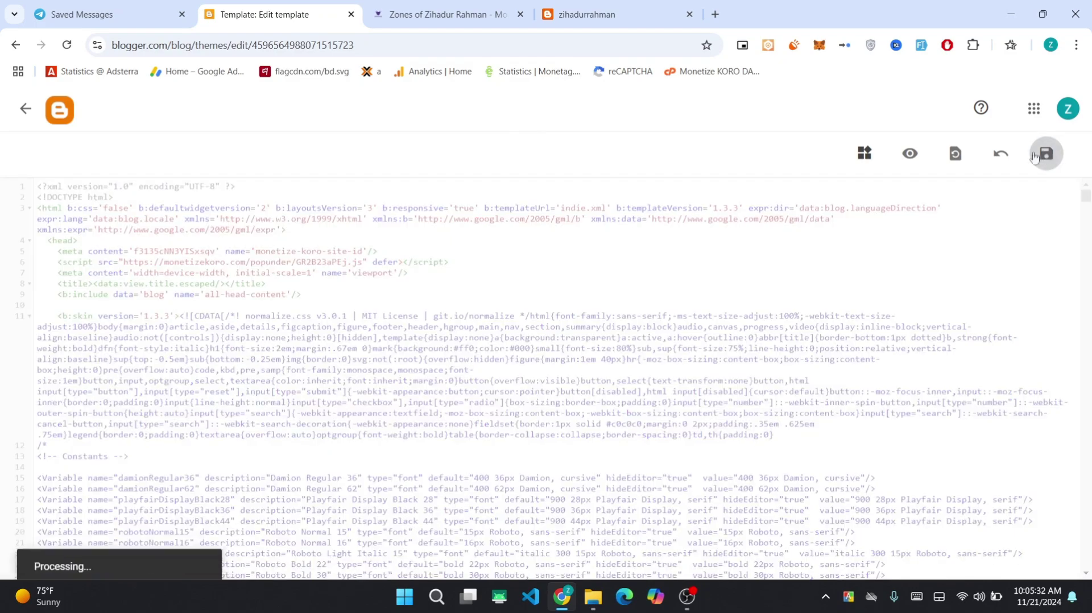
# - Reload the live blog, interact with its page background to trigger the popunder ad, and look through the advertised page
pyautogui.moveTo(585, 14); pyautogui.dragTo(385, 3)
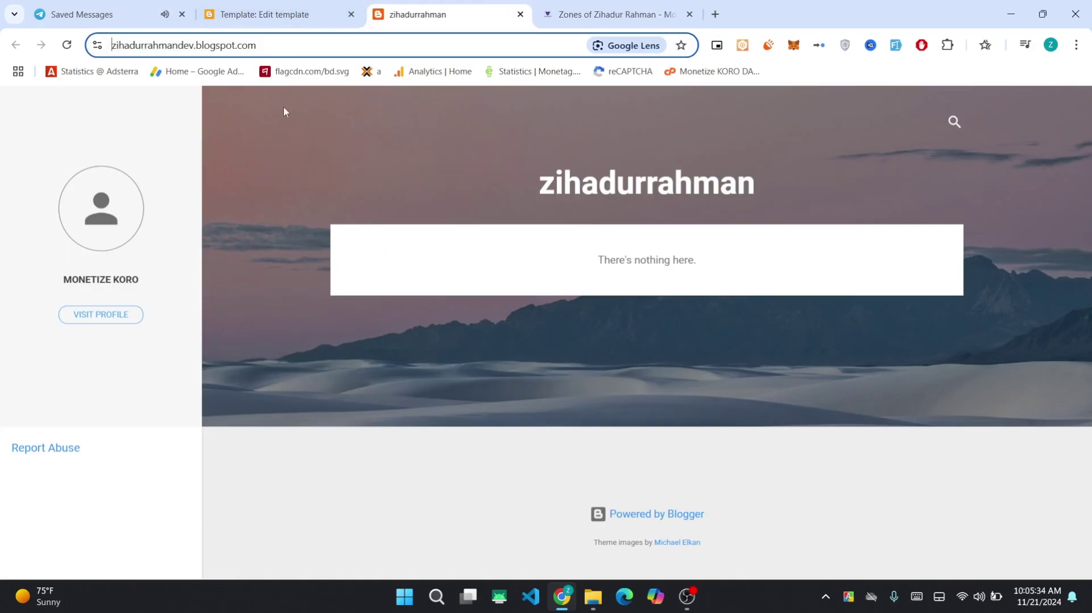
pyautogui.moveTo(302, 214); pyautogui.dragTo(634, 183)
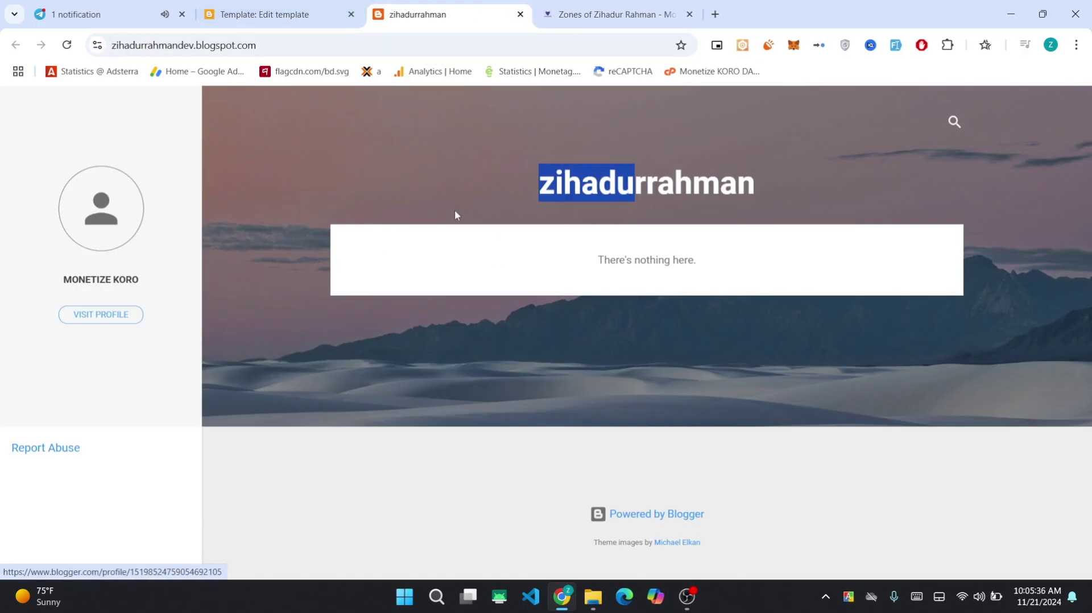
pyautogui.click(483, 228)
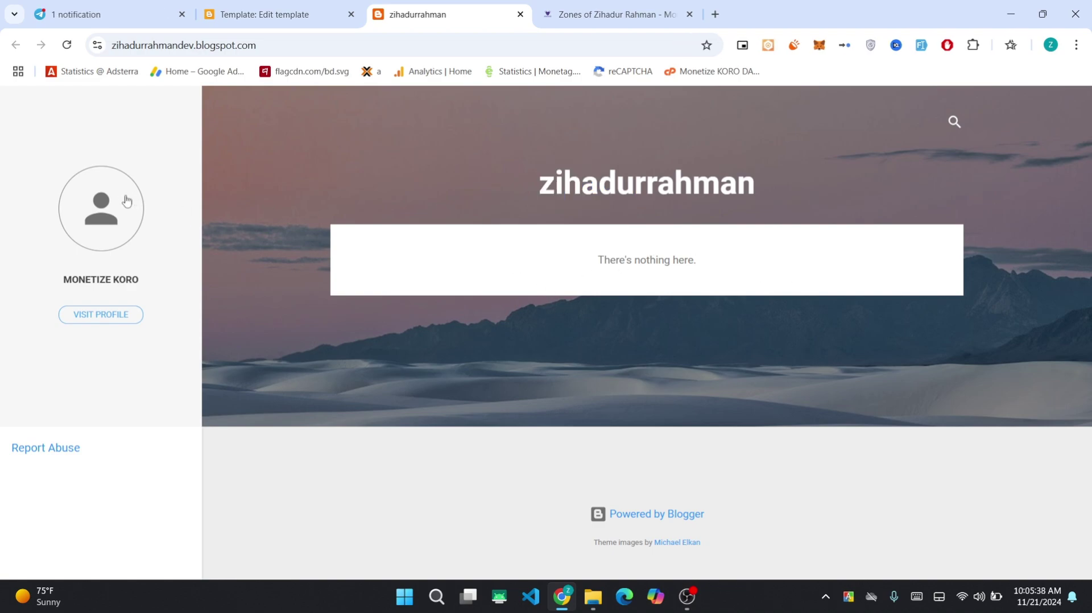
pyautogui.click(82, 221)
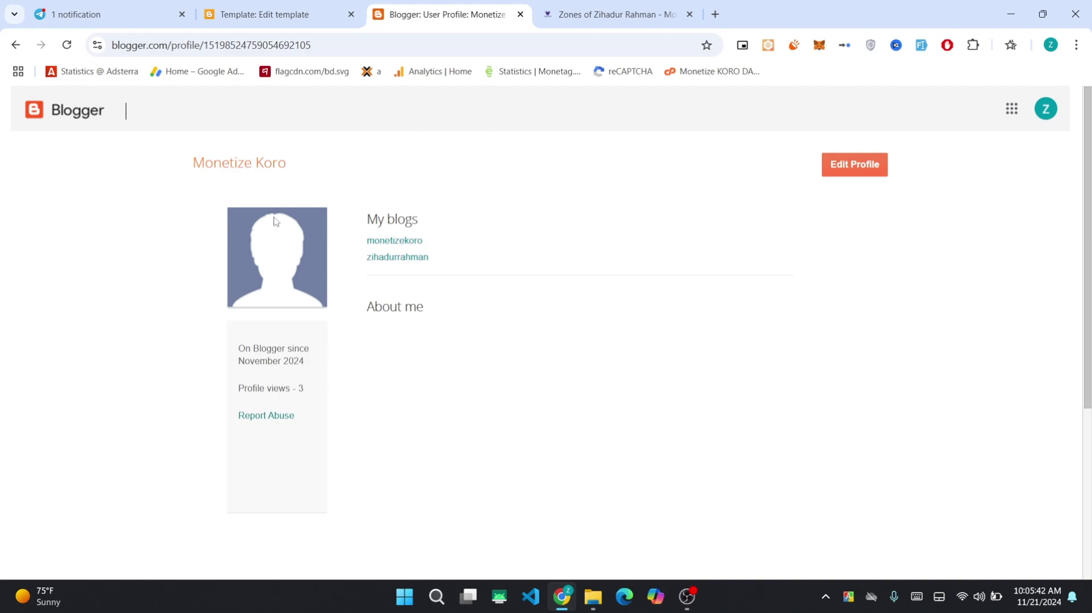
pyautogui.click(15, 44)
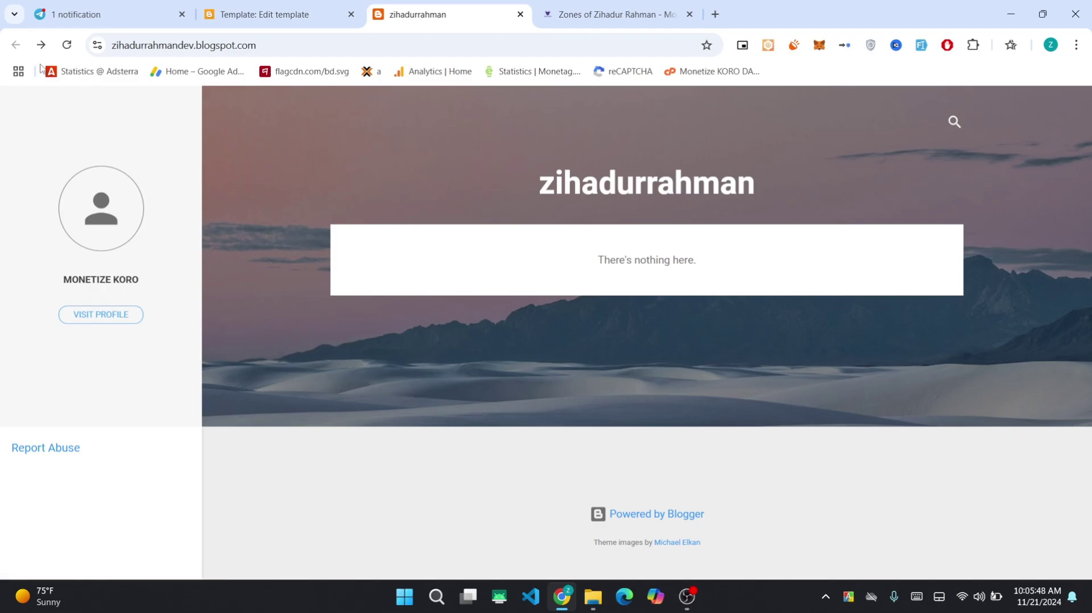
pyautogui.click(67, 44)
pyautogui.click(408, 194)
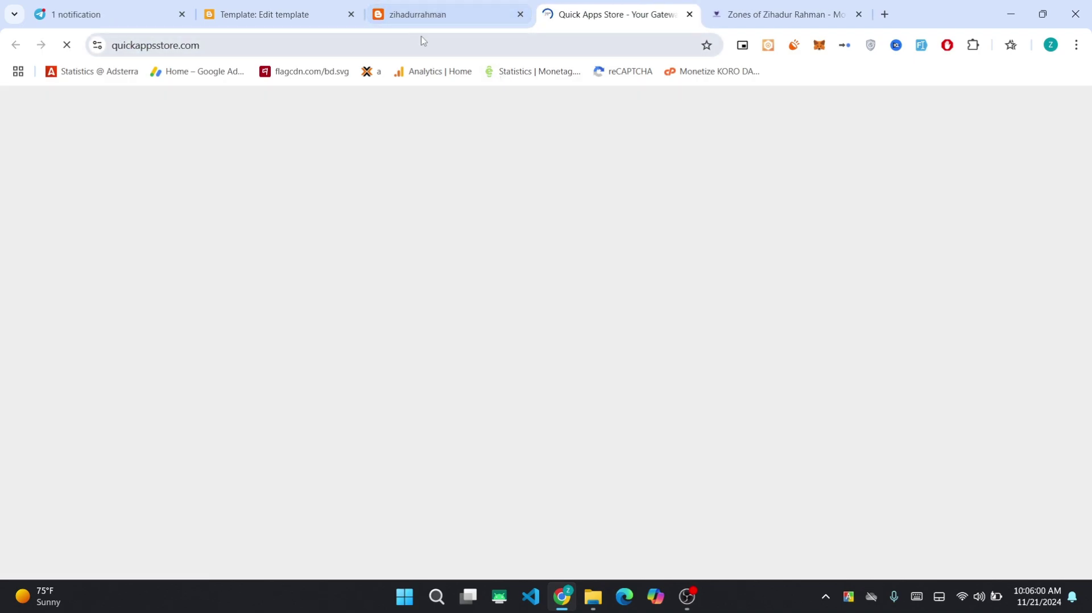
pyautogui.scroll(-5, 737, 230)
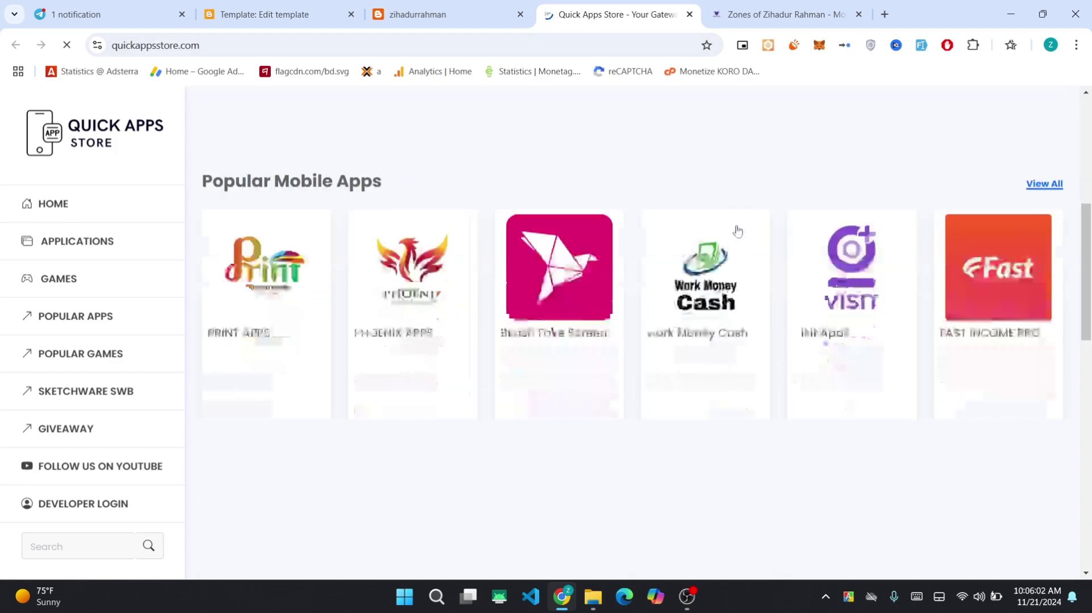
pyautogui.scroll(-4, 584, 321)
pyautogui.scroll(10, 751, 285)
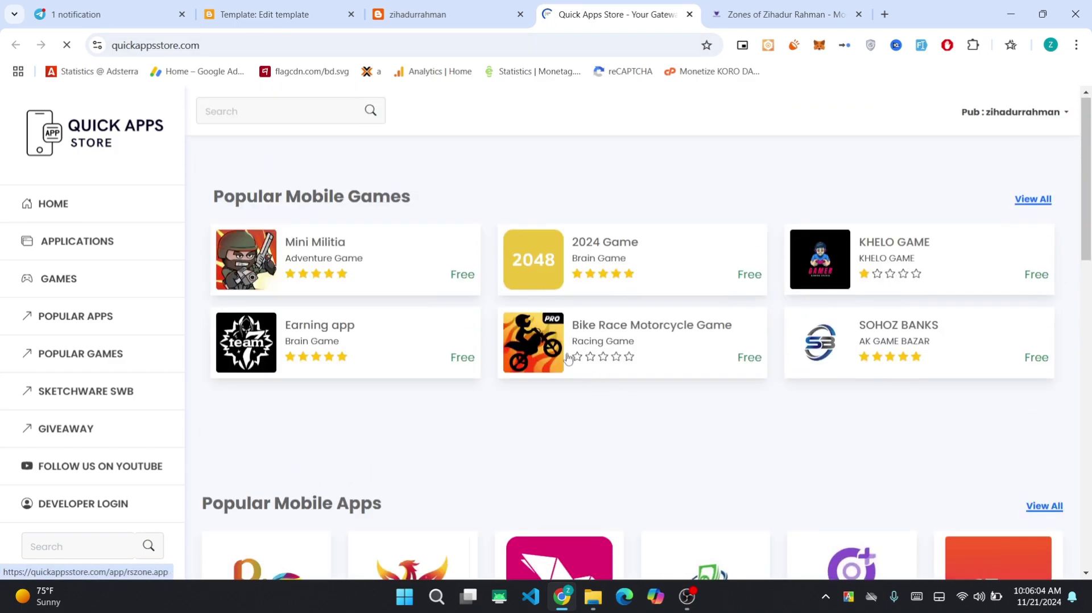
pyautogui.scroll(-5, 590, 343)
pyautogui.scroll(7, 720, 332)
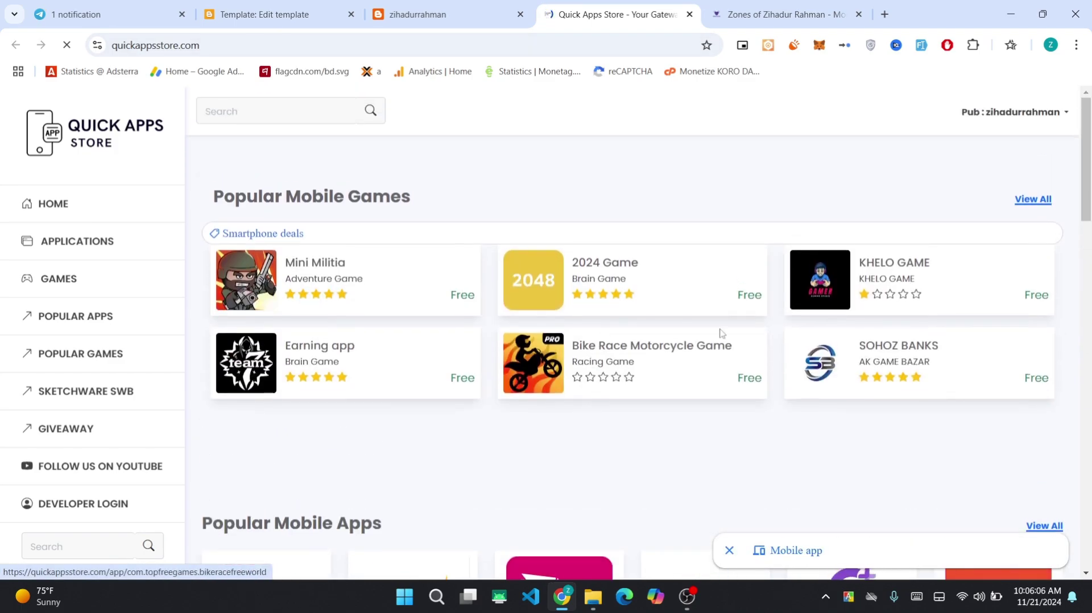
# - Go back to the live blog and interact with its header and text to check for repeat popunders, glancing at the opened ad page
pyautogui.click(509, 8)
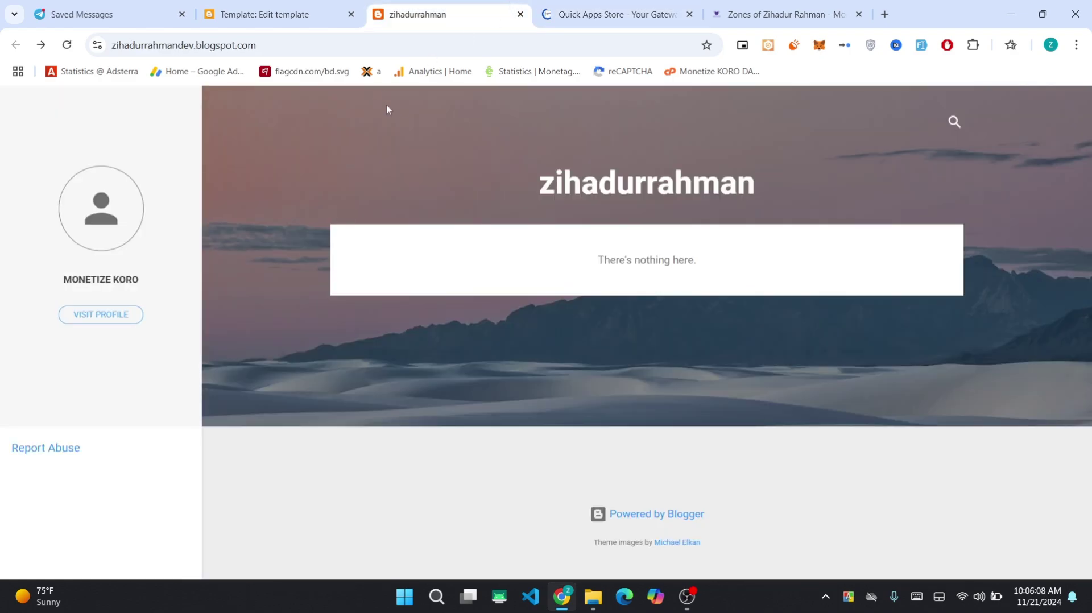
pyautogui.doubleClick(371, 186)
pyautogui.click(534, 219)
pyautogui.doubleClick(651, 192)
pyautogui.click(483, 197)
pyautogui.click(611, 14)
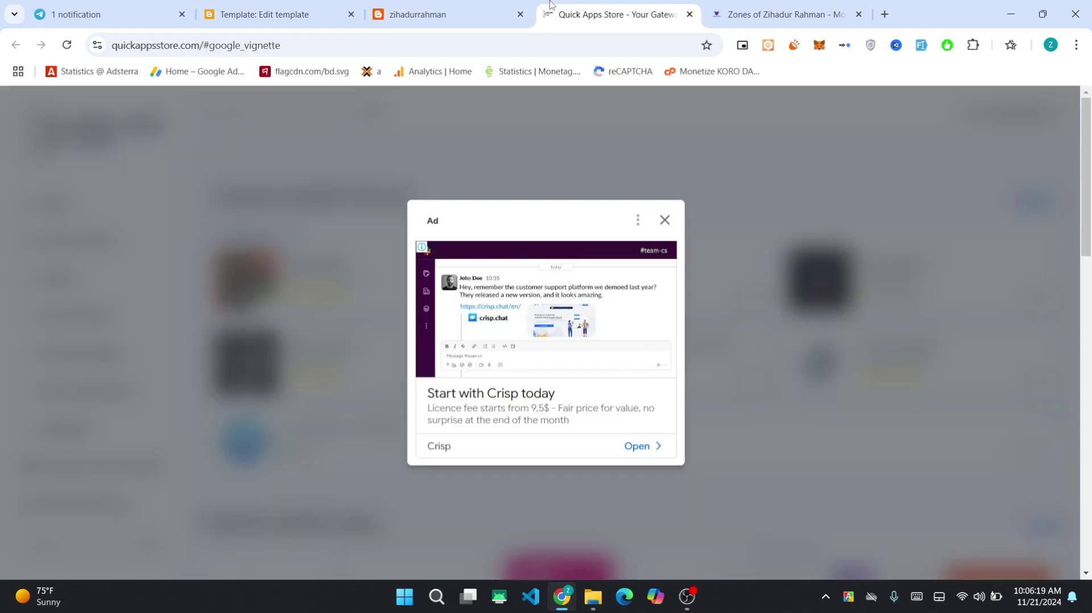
pyautogui.click(448, 13)
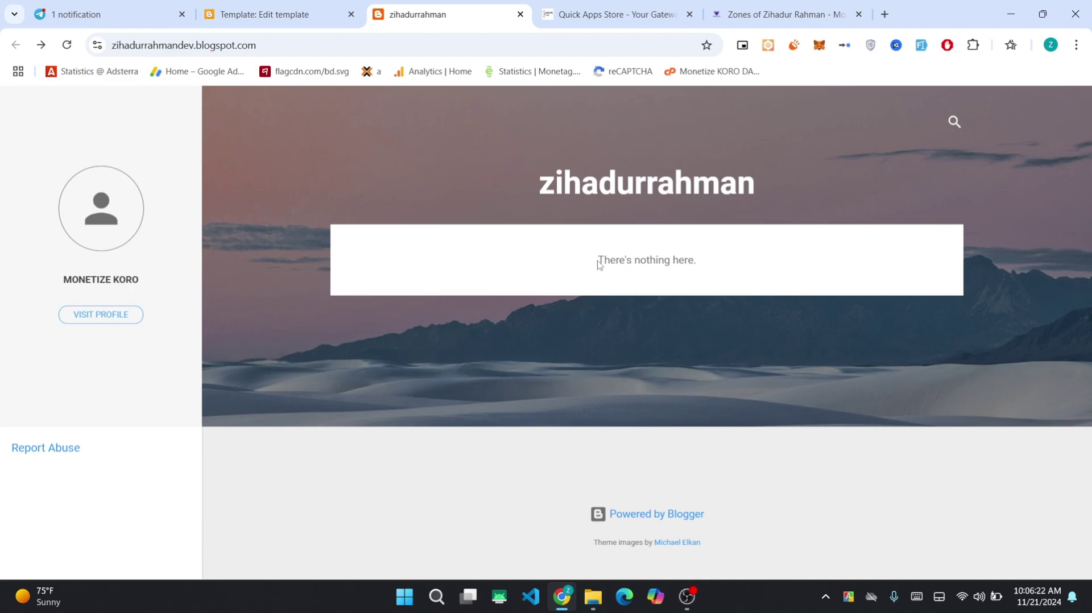
pyautogui.moveTo(599, 265); pyautogui.dragTo(700, 257)
pyautogui.click(699, 351)
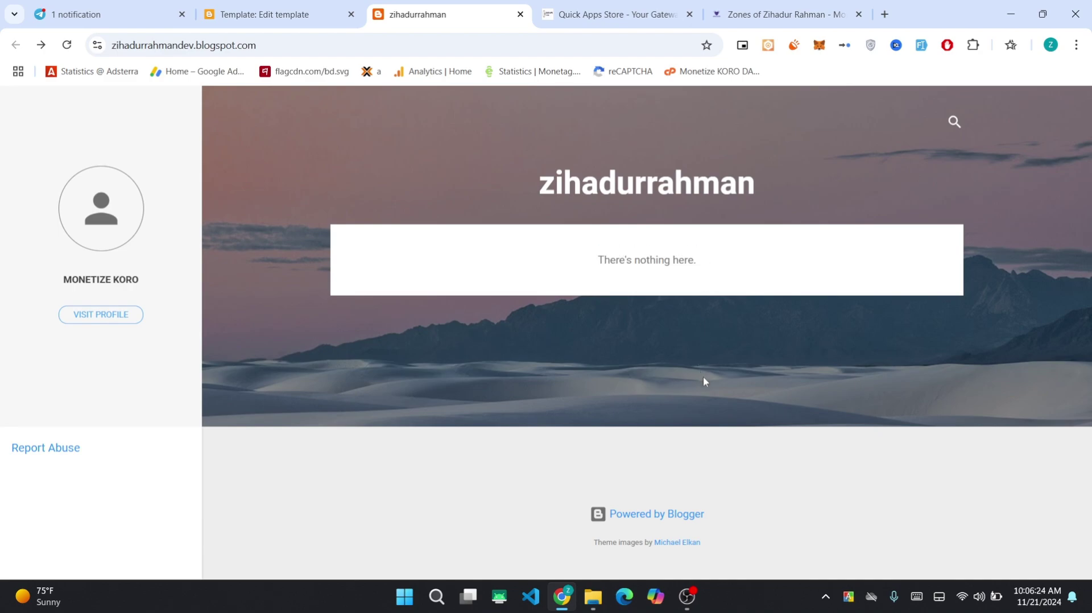